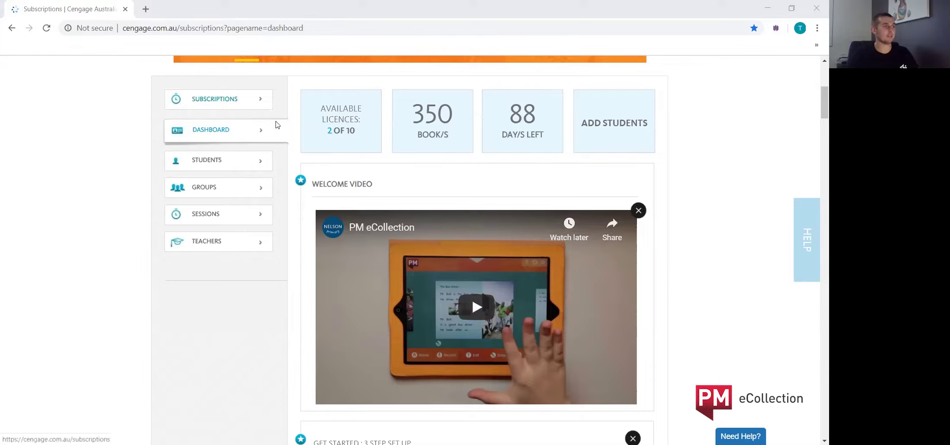
- Go to the reading sessions and start creating a new reading session
{"action": "left_click", "coordinate": [214, 218]}
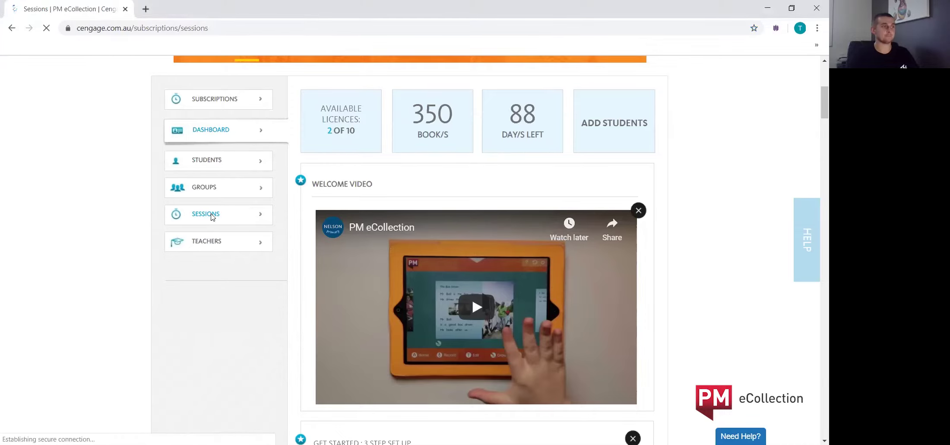
{"action": "scroll", "coordinate": [421, 263], "scroll_direction": "down", "scroll_amount": 3}
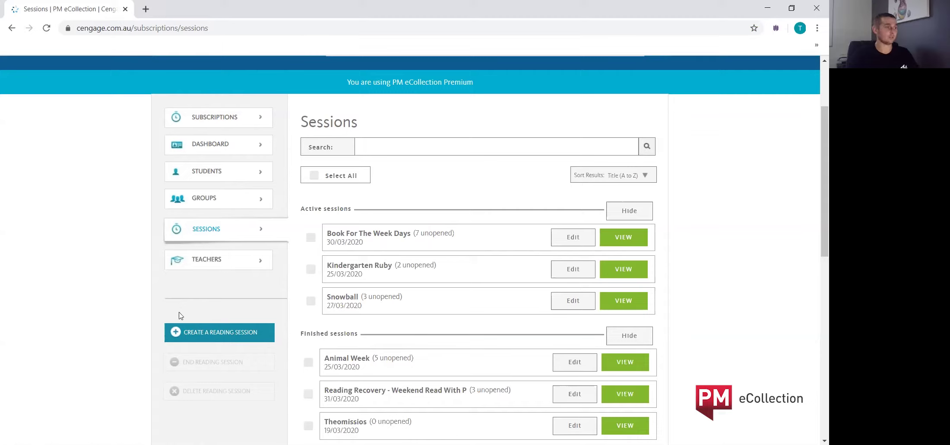
{"action": "left_click", "coordinate": [221, 334]}
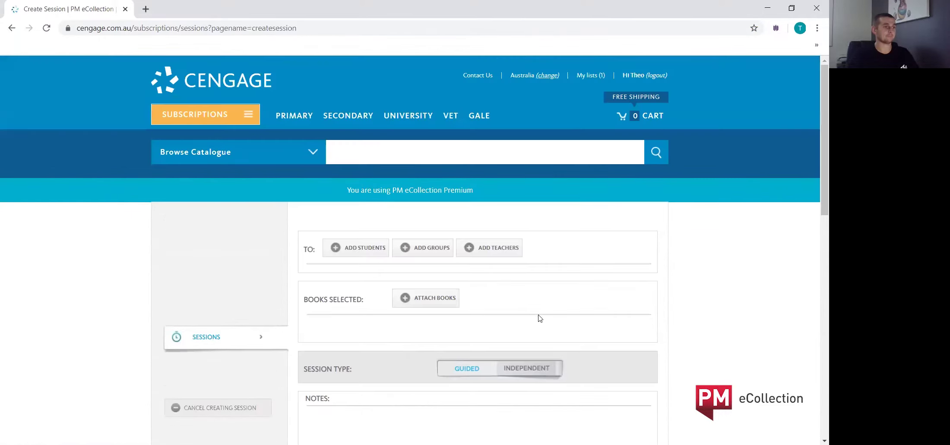
- Add the Ruby Reading Recovery class to the session's recipients and confirm the group selection
{"action": "scroll", "coordinate": [546, 309], "scroll_direction": "down", "scroll_amount": 4}
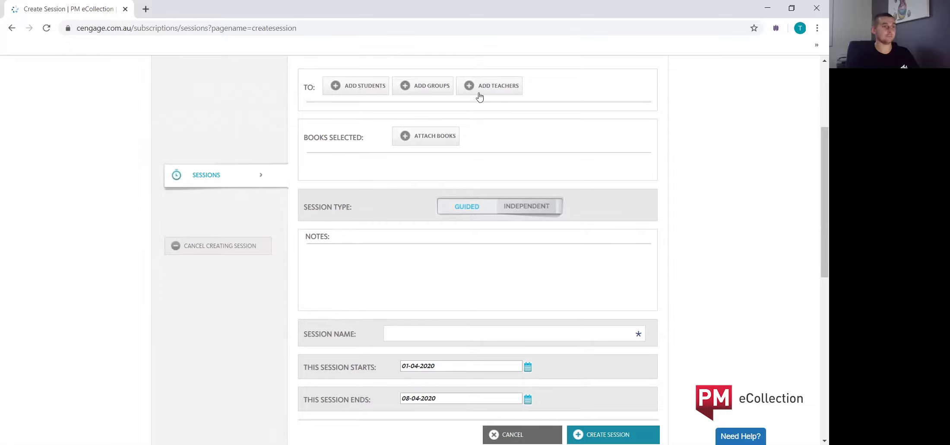
{"action": "left_click", "coordinate": [419, 89]}
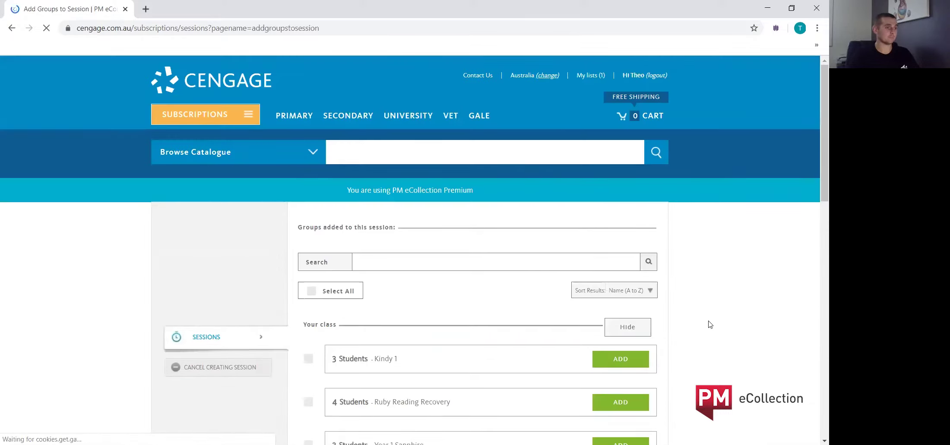
{"action": "scroll", "coordinate": [713, 324], "scroll_direction": "down", "scroll_amount": 4}
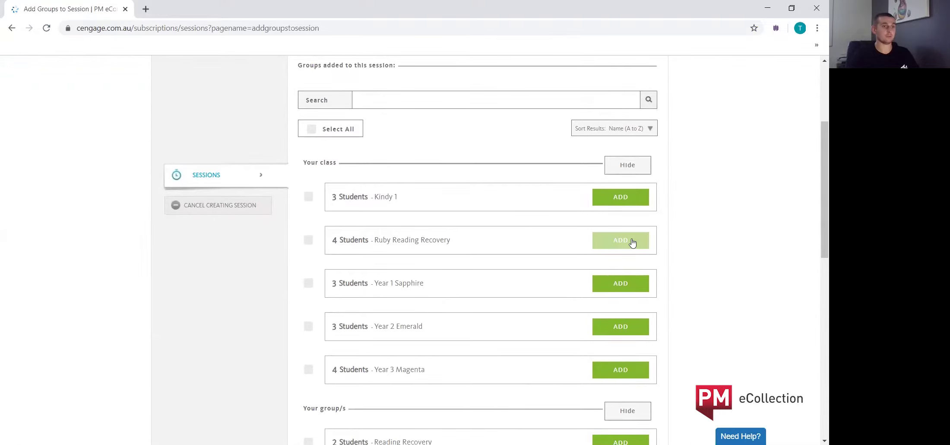
{"action": "left_click", "coordinate": [607, 240]}
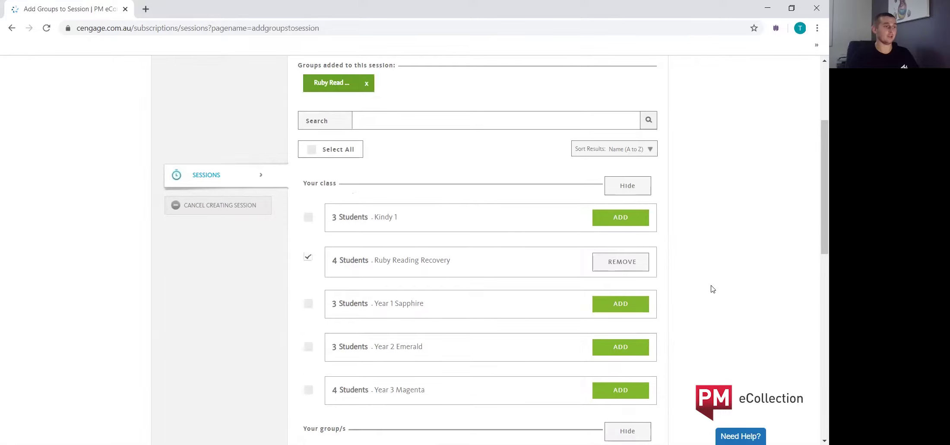
{"action": "scroll", "coordinate": [699, 300], "scroll_direction": "down", "scroll_amount": 1}
{"action": "scroll", "coordinate": [699, 299], "scroll_direction": "down", "scroll_amount": 4}
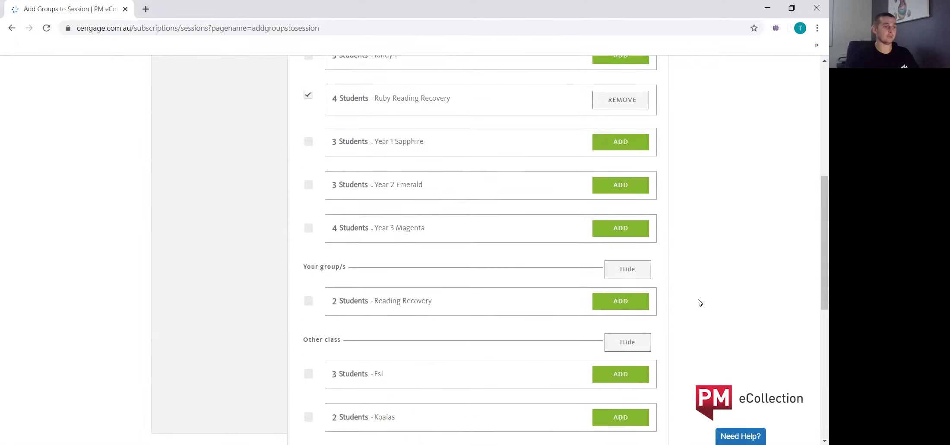
{"action": "scroll", "coordinate": [703, 302], "scroll_direction": "down", "scroll_amount": 1}
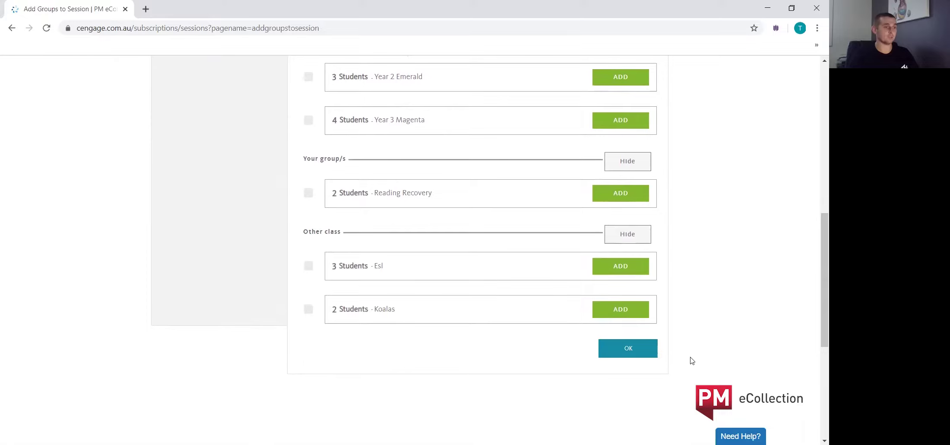
{"action": "left_click", "coordinate": [625, 350]}
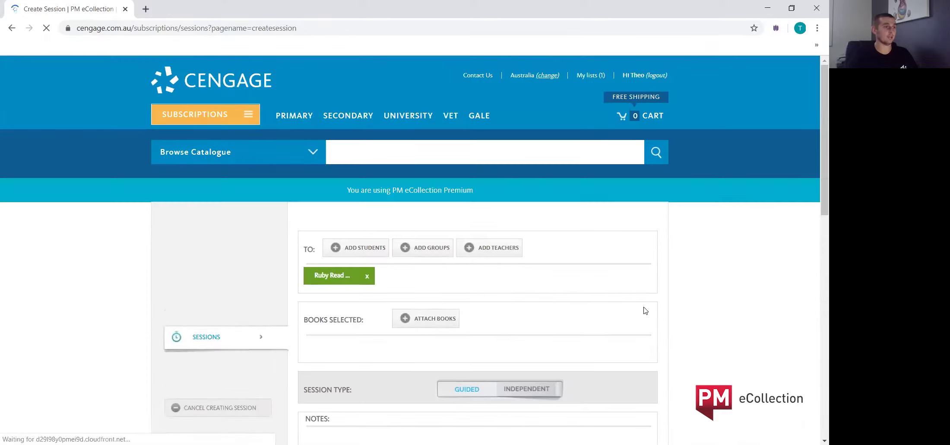
- Add the first listed teacher to the session and confirm the teacher selection
{"action": "scroll", "coordinate": [540, 298], "scroll_direction": "down", "scroll_amount": 1}
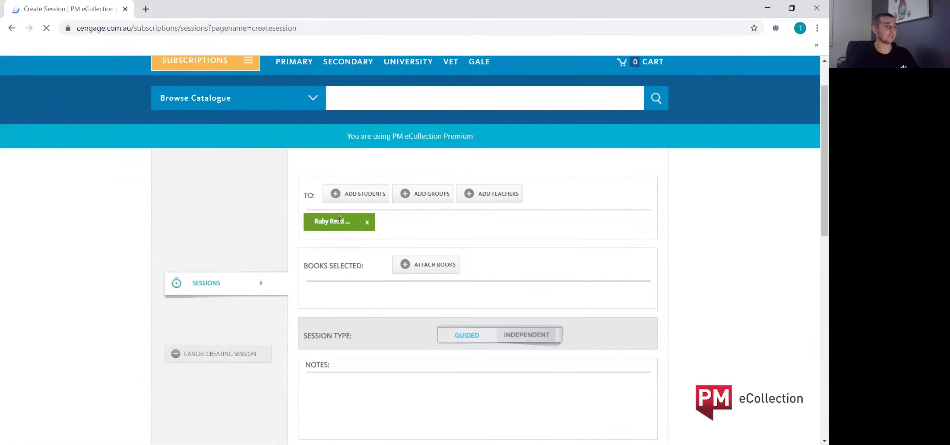
{"action": "left_click", "coordinate": [494, 195]}
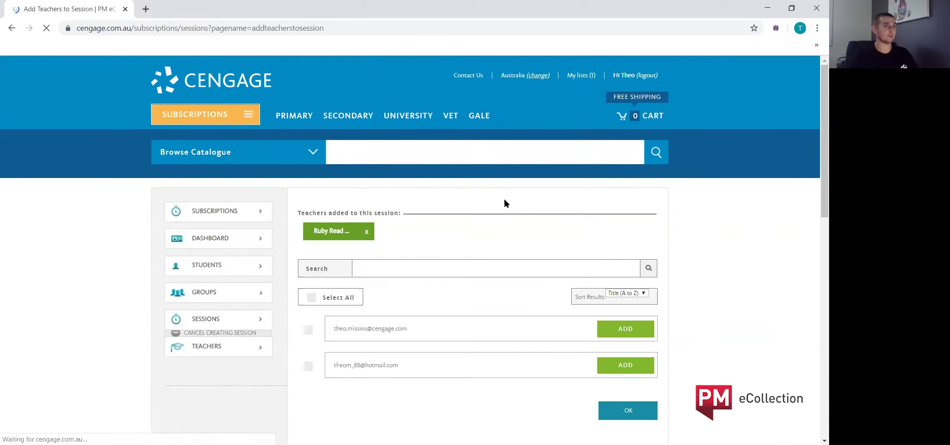
{"action": "scroll", "coordinate": [506, 259], "scroll_direction": "down", "scroll_amount": 4}
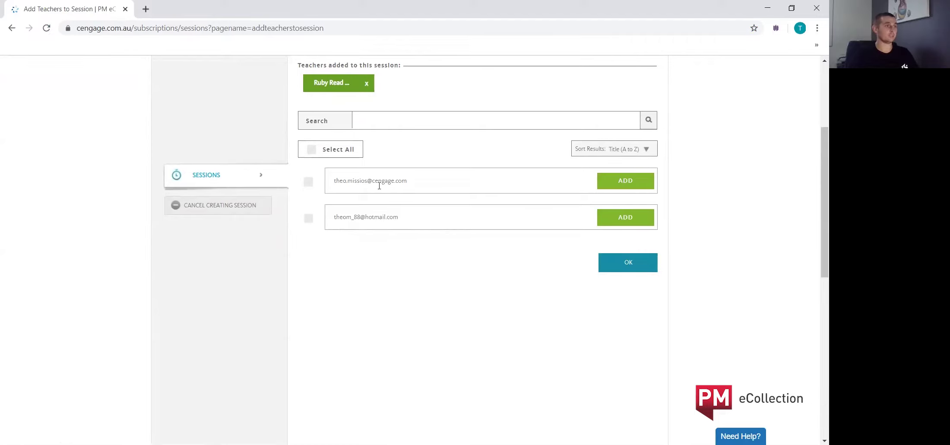
{"action": "left_click", "coordinate": [309, 184]}
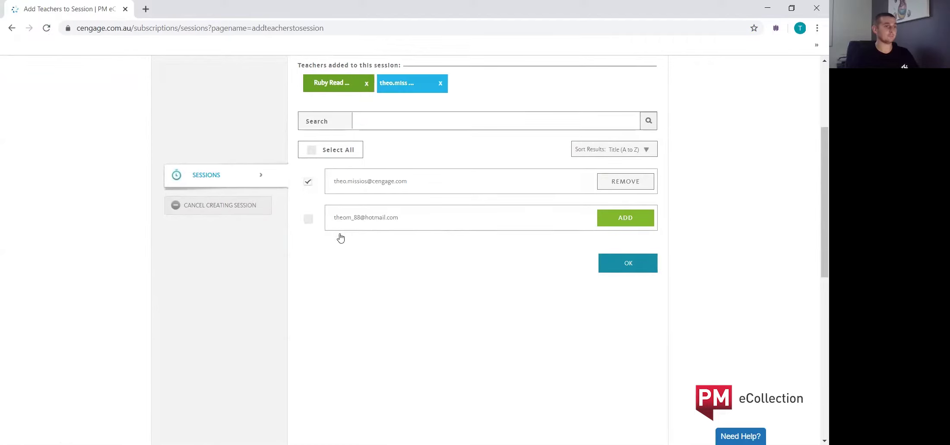
{"action": "left_click", "coordinate": [652, 267]}
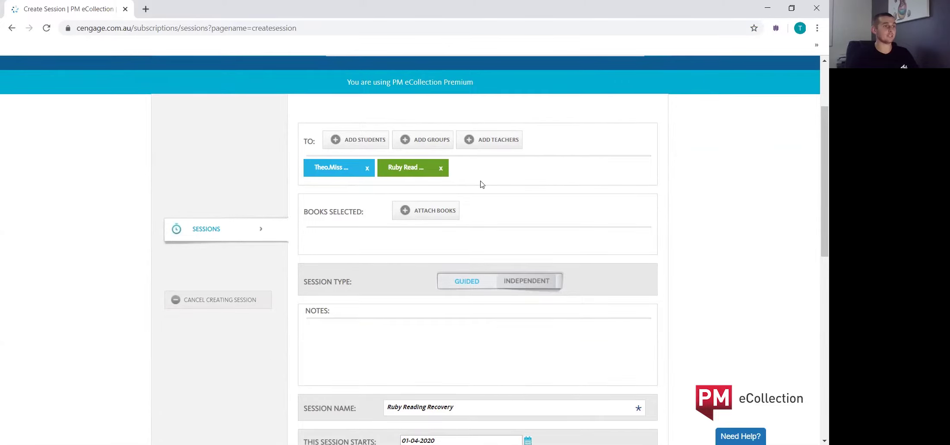
- Start attaching books to the session and check which search categories the book list offers
{"action": "scroll", "coordinate": [562, 199], "scroll_direction": "down", "scroll_amount": 1}
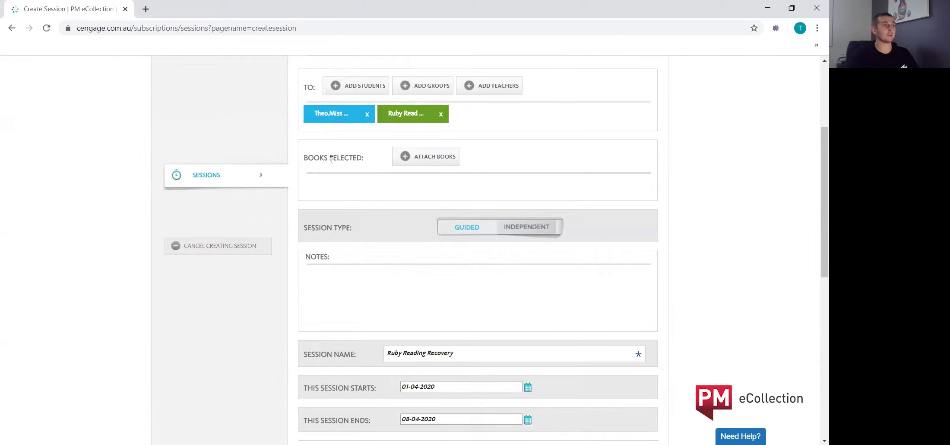
{"action": "left_click", "coordinate": [411, 159]}
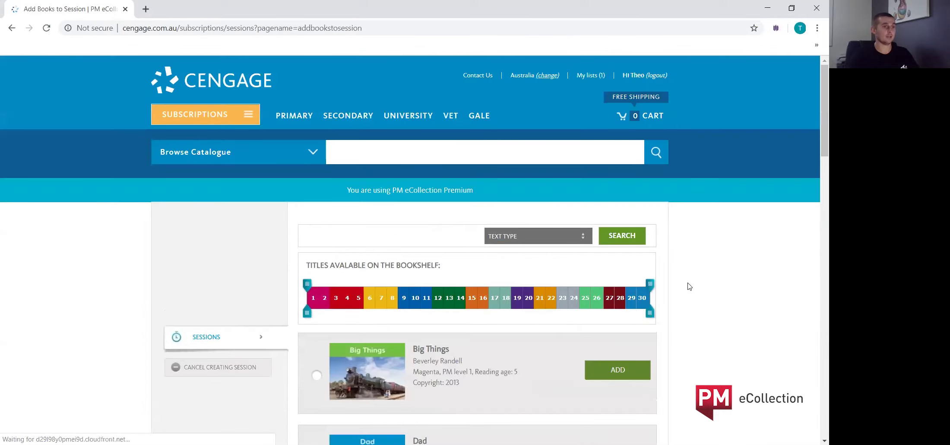
{"action": "scroll", "coordinate": [688, 285], "scroll_direction": "down", "scroll_amount": 2}
{"action": "scroll", "coordinate": [687, 284], "scroll_direction": "down", "scroll_amount": 1}
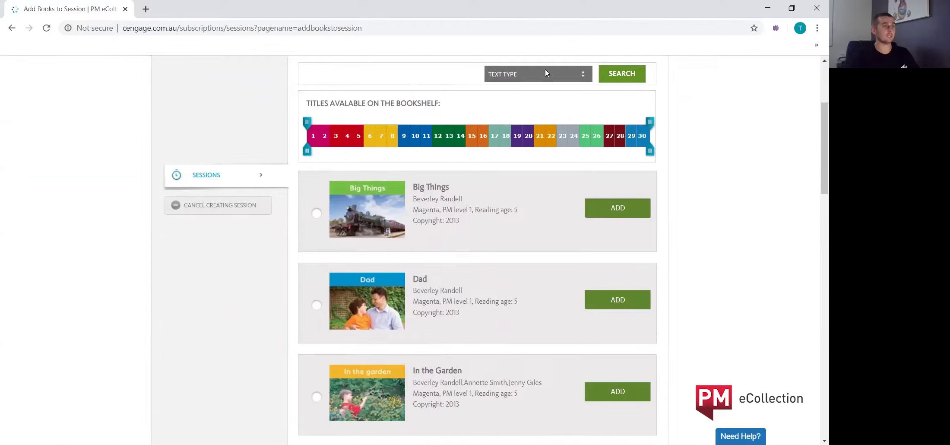
{"action": "left_click", "coordinate": [585, 73]}
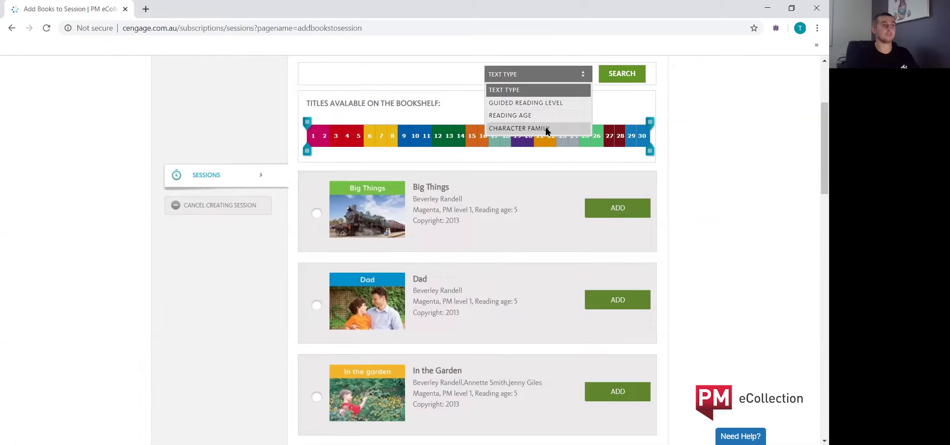
{"action": "left_click", "coordinate": [625, 90]}
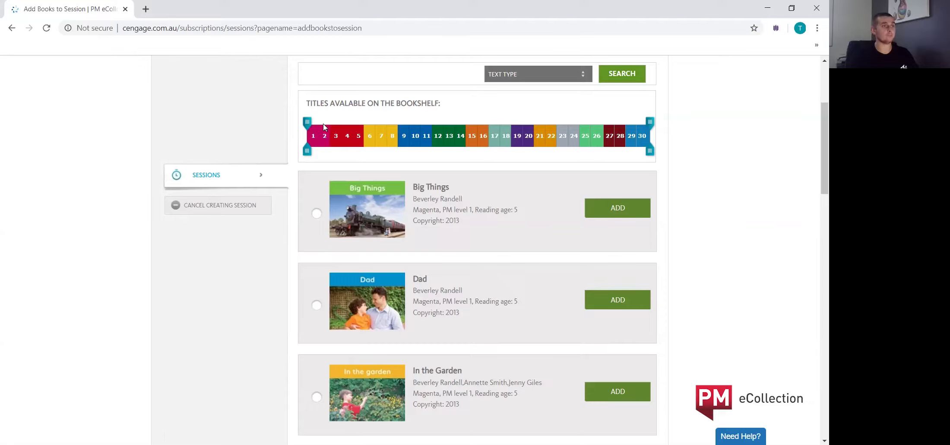
- Narrow the bookshelf level range to level 9 only and browse the matching titles
{"action": "left_click_drag", "start_coordinate": [310, 122], "coordinate": [401, 125]}
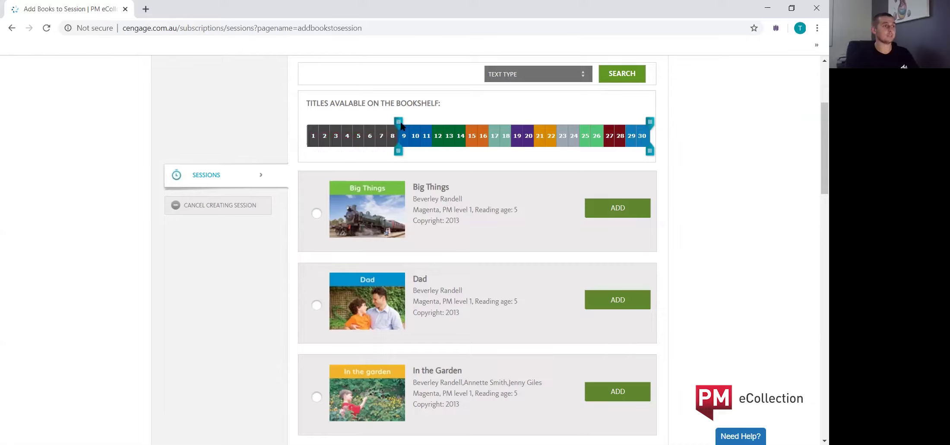
{"action": "left_click_drag", "start_coordinate": [651, 151], "coordinate": [421, 151]}
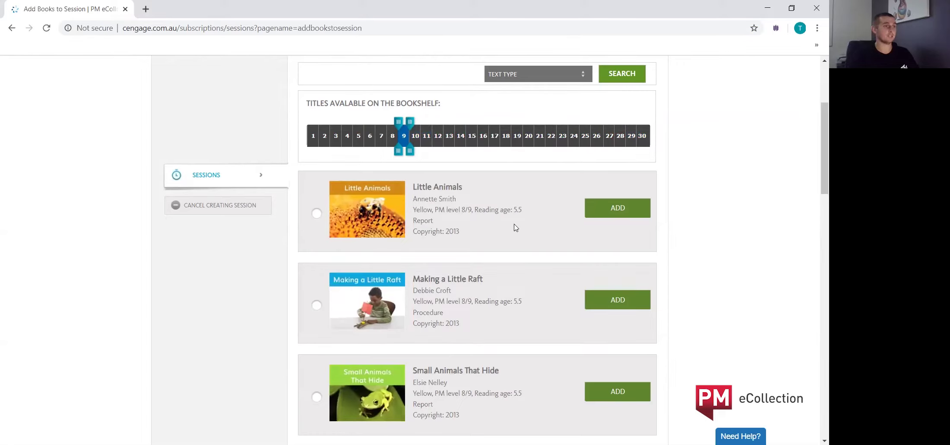
{"action": "scroll", "coordinate": [521, 250], "scroll_direction": "down", "scroll_amount": 7}
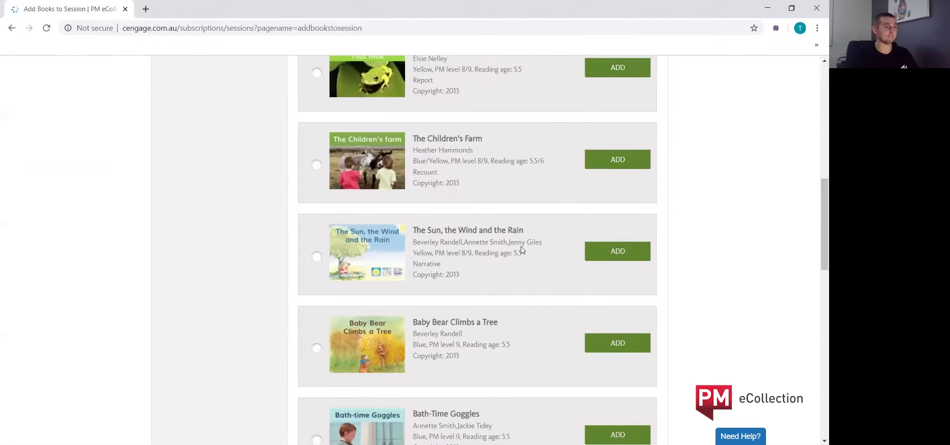
{"action": "scroll", "coordinate": [522, 250], "scroll_direction": "down", "scroll_amount": 1}
{"action": "scroll", "coordinate": [518, 262], "scroll_direction": "down", "scroll_amount": 1}
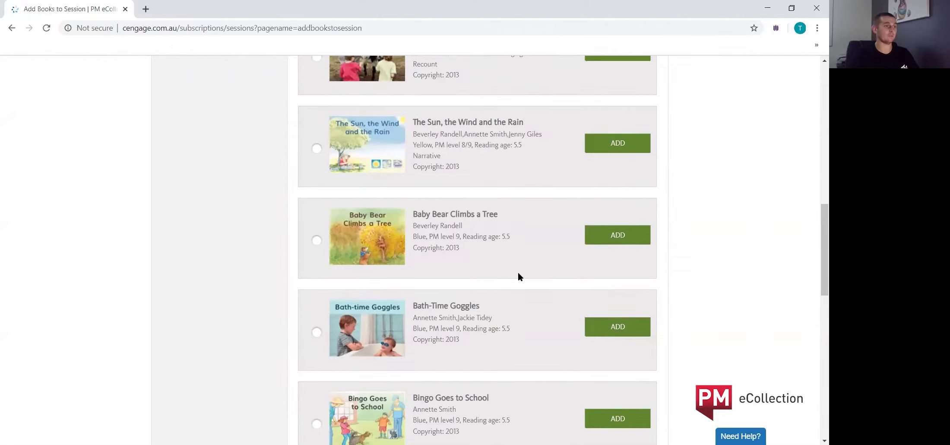
{"action": "scroll", "coordinate": [505, 250], "scroll_direction": "down", "scroll_amount": 3}
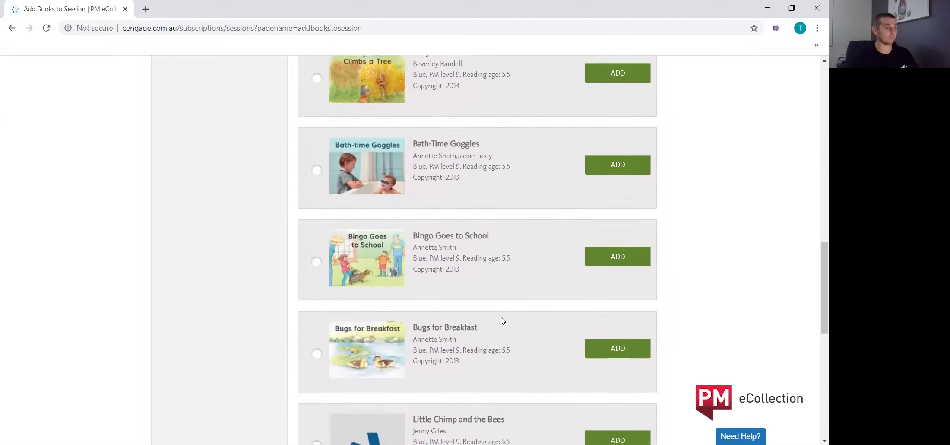
{"action": "scroll", "coordinate": [431, 351], "scroll_direction": "up", "scroll_amount": 12}
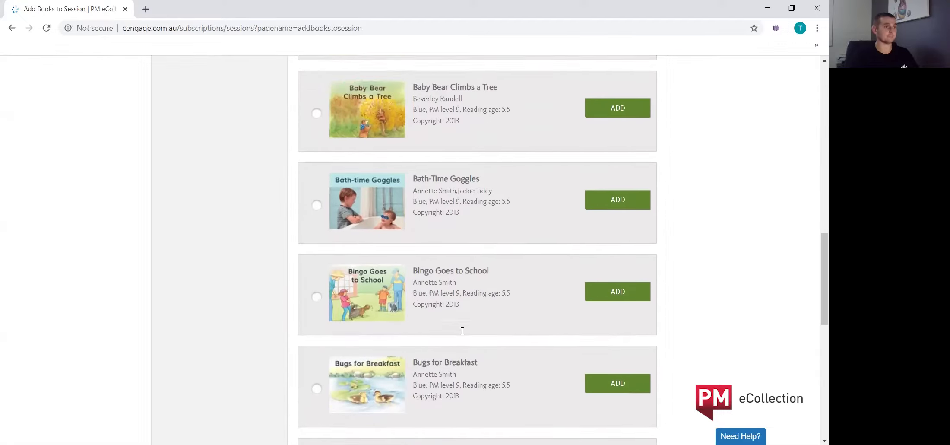
{"action": "scroll", "coordinate": [445, 306], "scroll_direction": "up", "scroll_amount": 2}
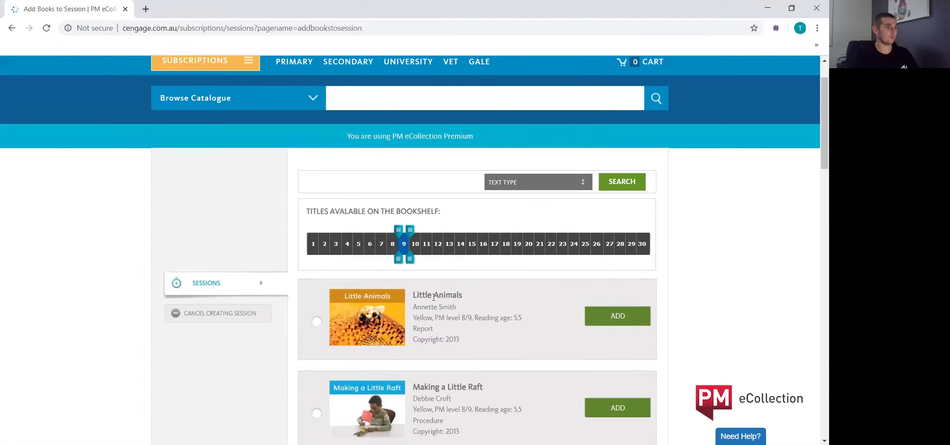
- Reset the bookshelf level range to the full span of levels 1 to 30
{"action": "left_click_drag", "start_coordinate": [404, 263], "coordinate": [310, 261]}
{"action": "left_click_drag", "start_coordinate": [410, 258], "coordinate": [677, 274]}
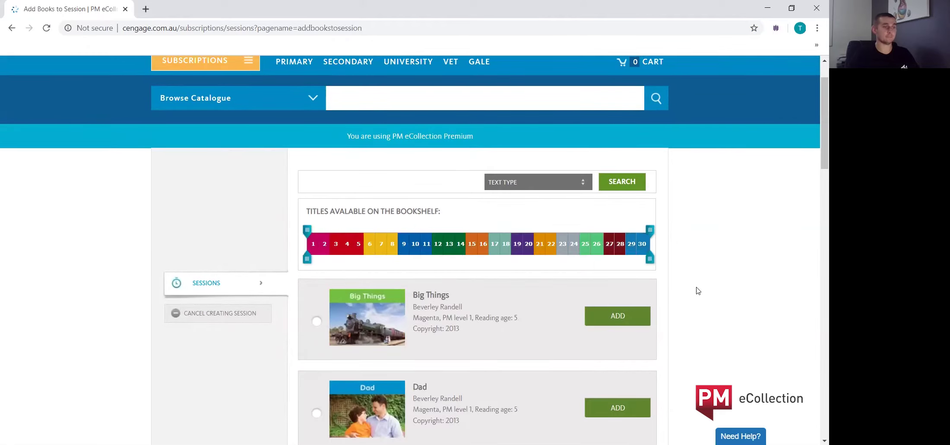
- Select The Clever Penguins and The Woman and the Tiny Bird on page 10 of the book list and confirm the selection
{"action": "scroll", "coordinate": [674, 344], "scroll_direction": "down", "scroll_amount": 7}
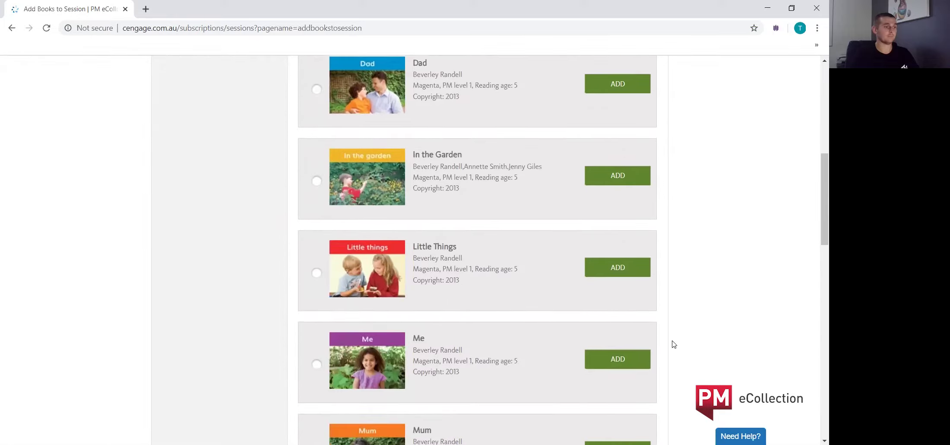
{"action": "scroll", "coordinate": [674, 345], "scroll_direction": "down", "scroll_amount": 13}
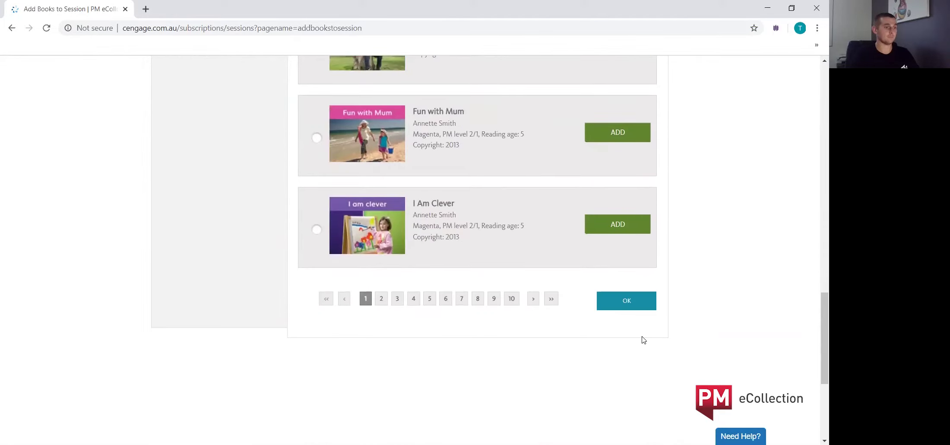
{"action": "left_click", "coordinate": [512, 299]}
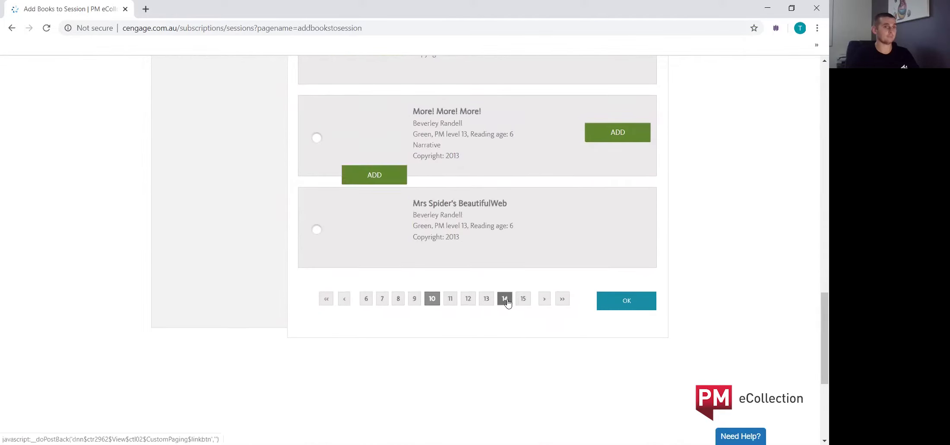
{"action": "scroll", "coordinate": [468, 276], "scroll_direction": "up", "scroll_amount": 6}
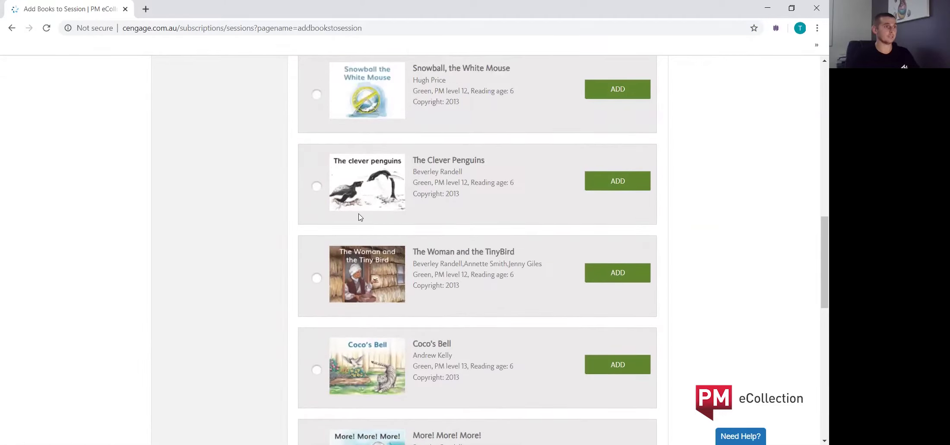
{"action": "left_click", "coordinate": [317, 186]}
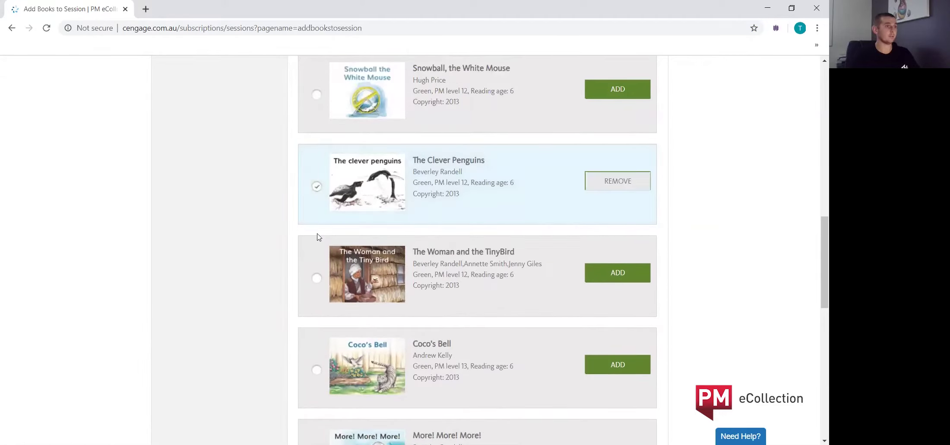
{"action": "left_click", "coordinate": [317, 280]}
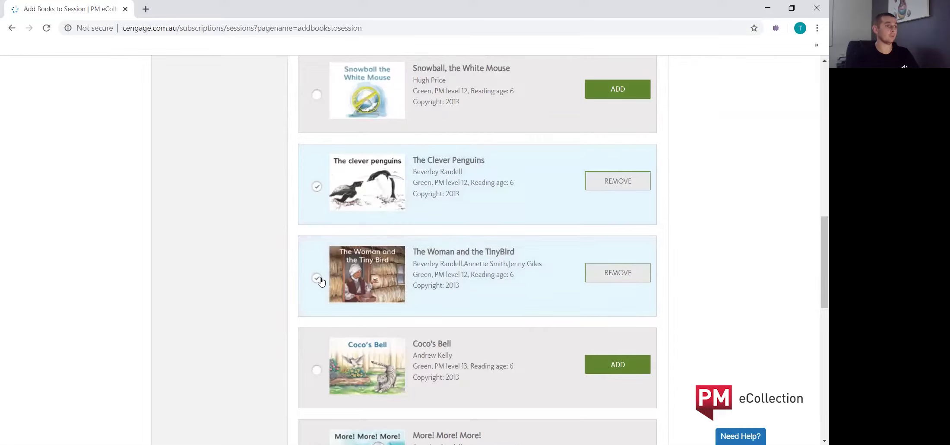
{"action": "scroll", "coordinate": [570, 314], "scroll_direction": "down", "scroll_amount": 7}
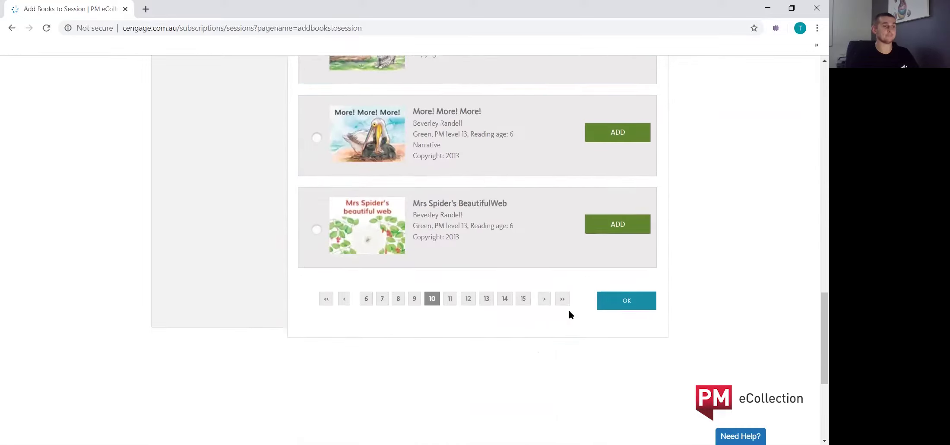
{"action": "left_click", "coordinate": [632, 302]}
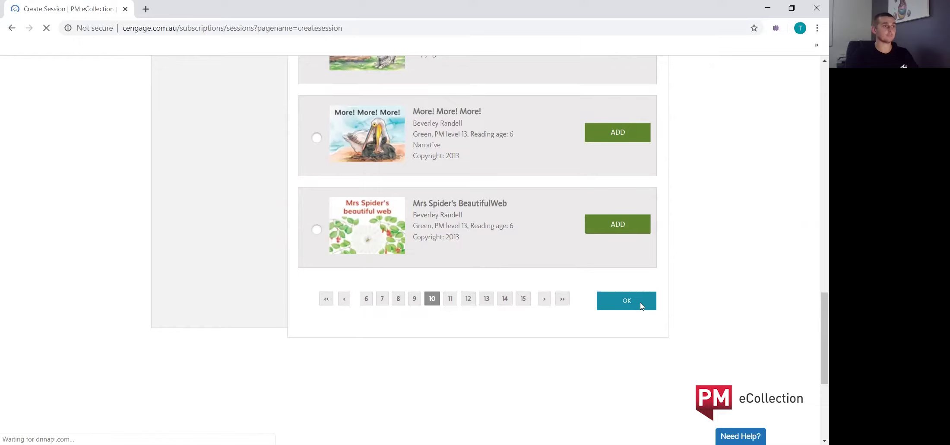
- Switch the session type between Guided and Independent, leaving it set to Independent
{"action": "scroll", "coordinate": [625, 372], "scroll_direction": "down", "scroll_amount": 3}
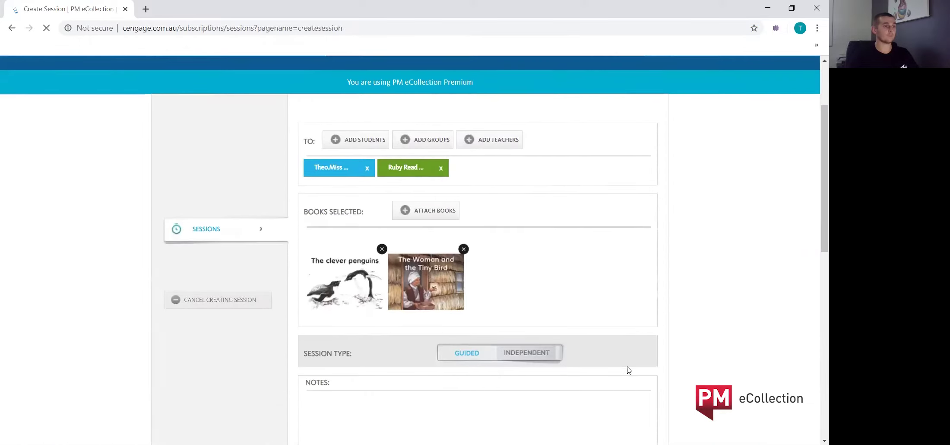
{"action": "scroll", "coordinate": [517, 259], "scroll_direction": "down", "scroll_amount": 2}
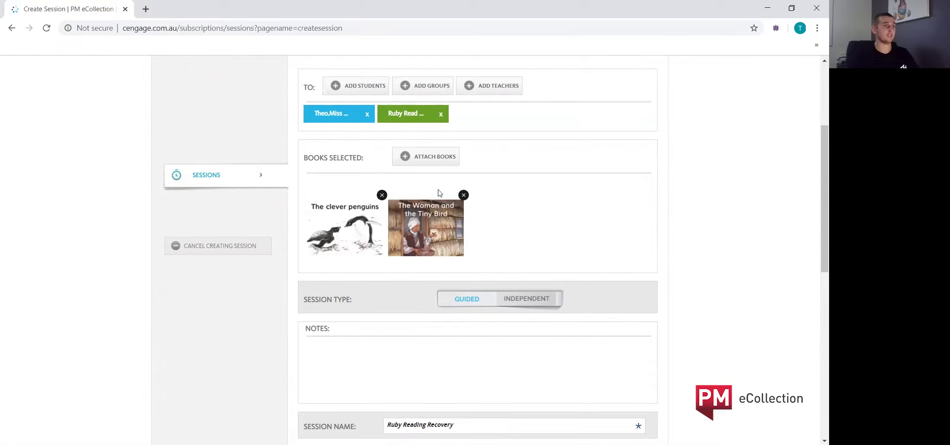
{"action": "scroll", "coordinate": [395, 173], "scroll_direction": "down", "scroll_amount": 1}
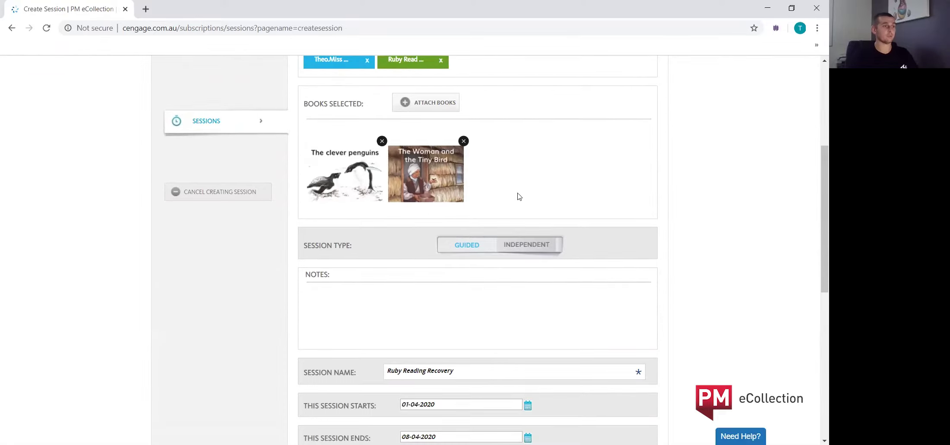
{"action": "scroll", "coordinate": [606, 205], "scroll_direction": "down", "scroll_amount": 1}
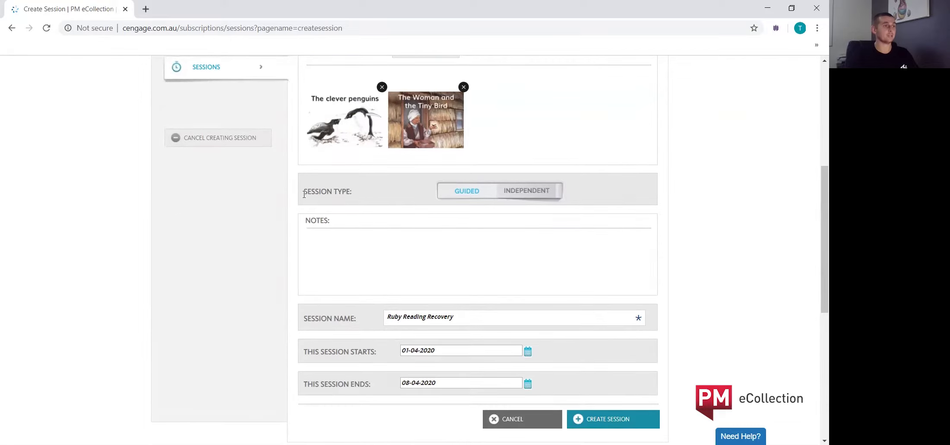
{"action": "left_click_drag", "start_coordinate": [311, 193], "coordinate": [350, 191]}
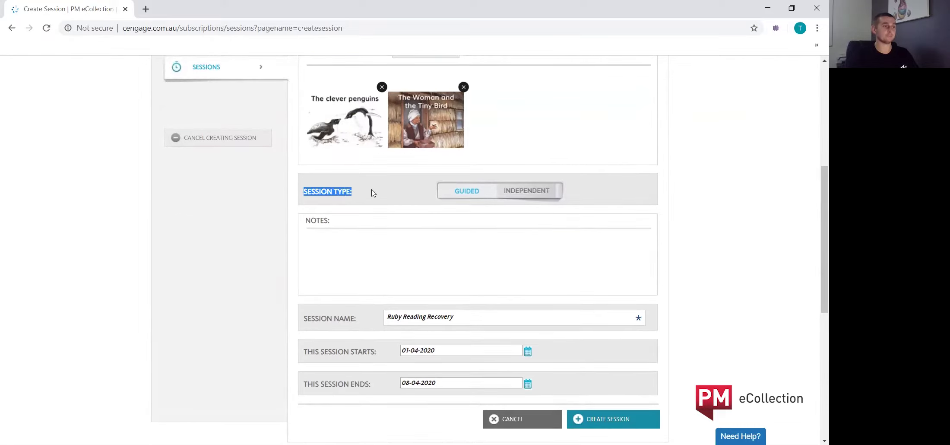
{"action": "left_click", "coordinate": [528, 191]}
{"action": "left_click", "coordinate": [473, 190]}
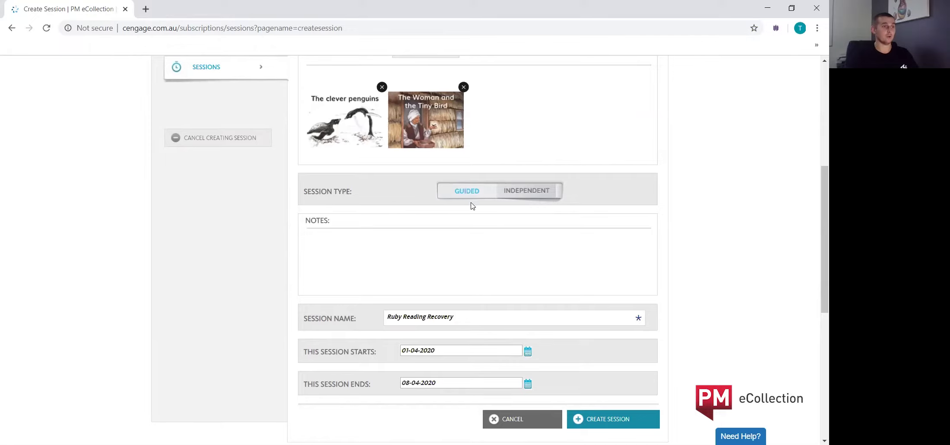
{"action": "left_click", "coordinate": [536, 197]}
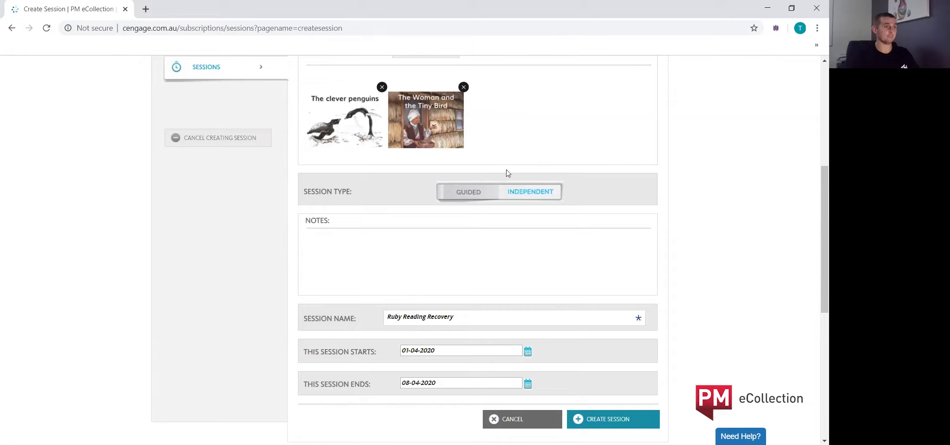
{"action": "left_click", "coordinate": [460, 195]}
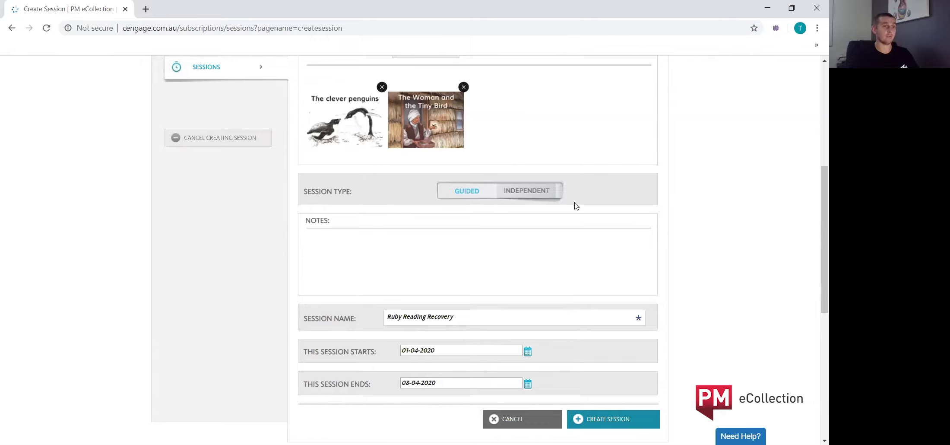
{"action": "left_click", "coordinate": [540, 197]}
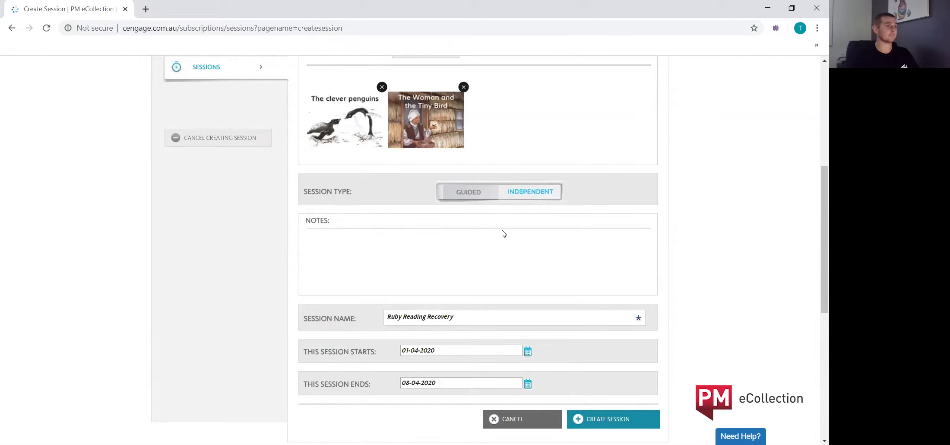
- Enter notes asking students to read both books over the weekend, save a difficult word from each to the word bank, and record a sentence containing it
{"action": "scroll", "coordinate": [325, 229], "scroll_direction": "down", "scroll_amount": 1}
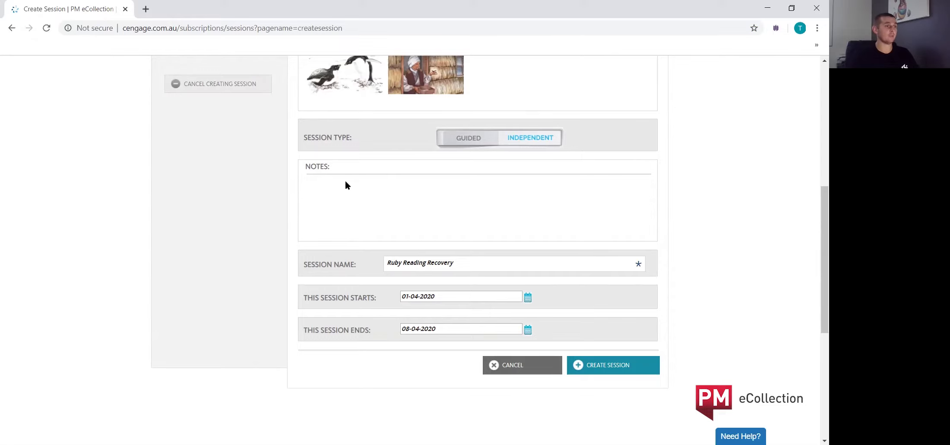
{"action": "scroll", "coordinate": [346, 184], "scroll_direction": "up", "scroll_amount": 3}
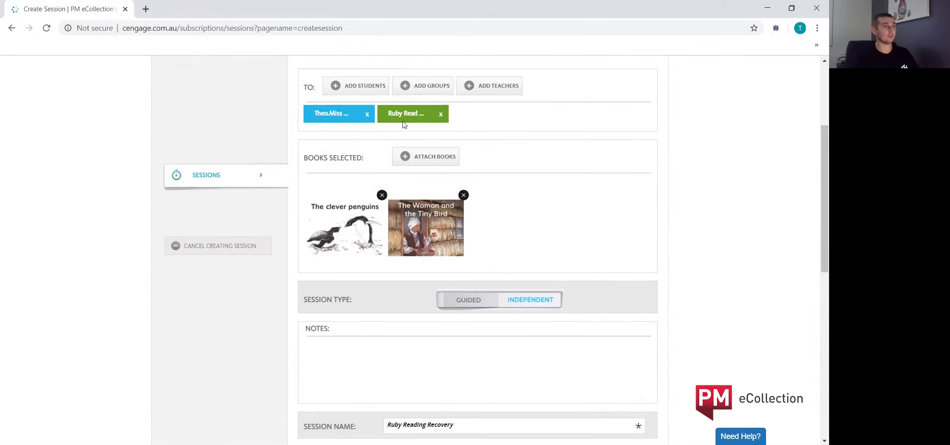
{"action": "scroll", "coordinate": [328, 254], "scroll_direction": "down", "scroll_amount": 2}
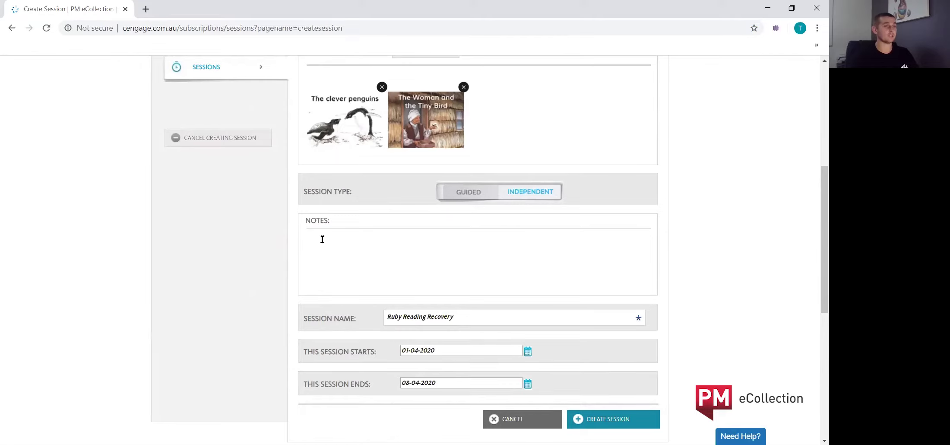
{"action": "scroll", "coordinate": [322, 239], "scroll_direction": "down", "scroll_amount": 1}
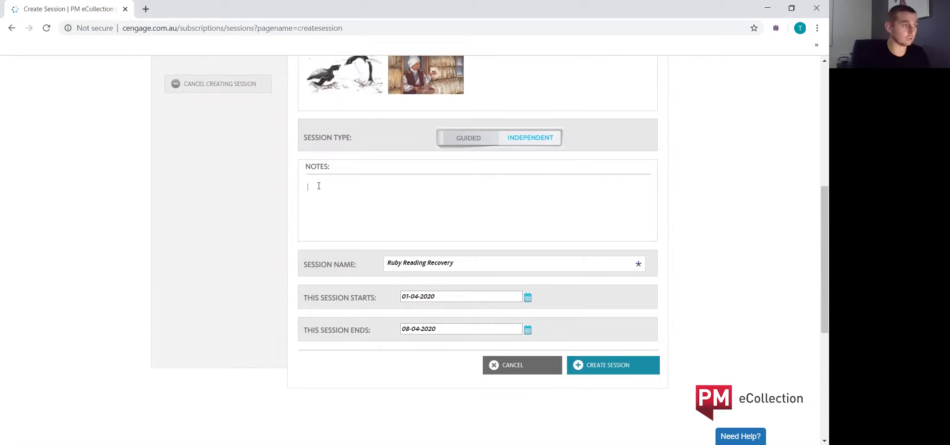
{"action": "type", "text": "Plea"}
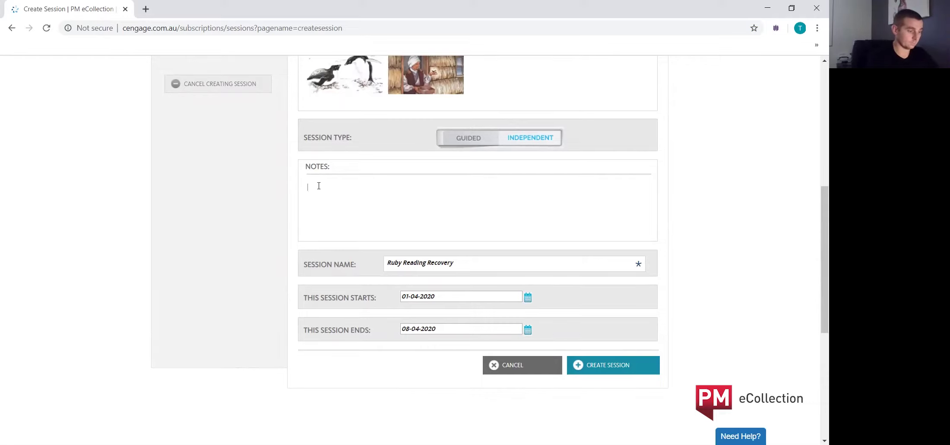
{"action": "type", "text": "se read both books over the weekend and do the following:"}
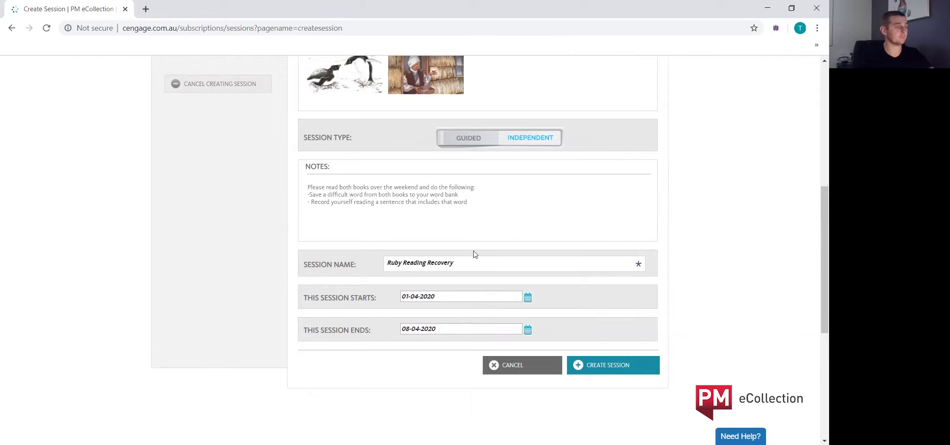
- Replace the session name with the suggested entry Weekend Specials
{"action": "scroll", "coordinate": [409, 257], "scroll_direction": "down", "scroll_amount": 1}
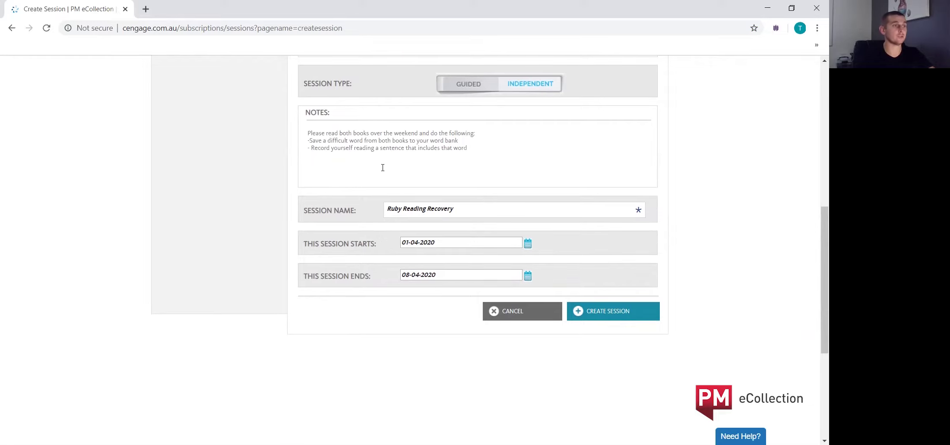
{"action": "scroll", "coordinate": [385, 195], "scroll_direction": "down", "scroll_amount": 1}
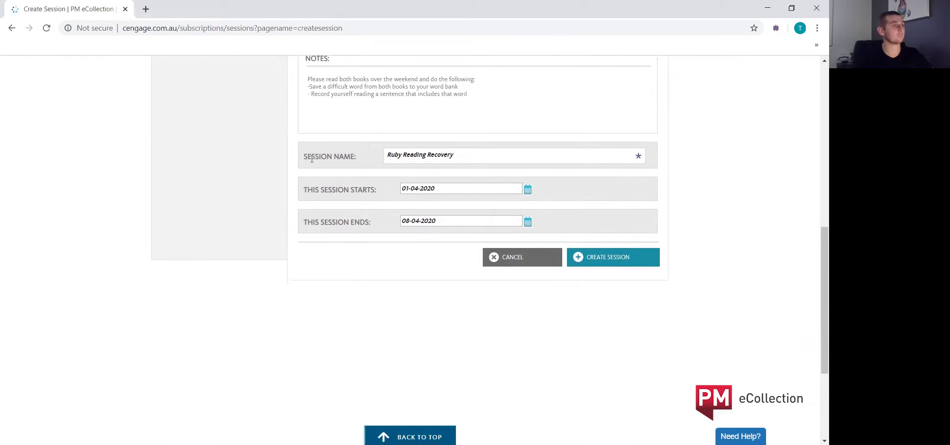
{"action": "left_click_drag", "start_coordinate": [305, 157], "coordinate": [372, 160]}
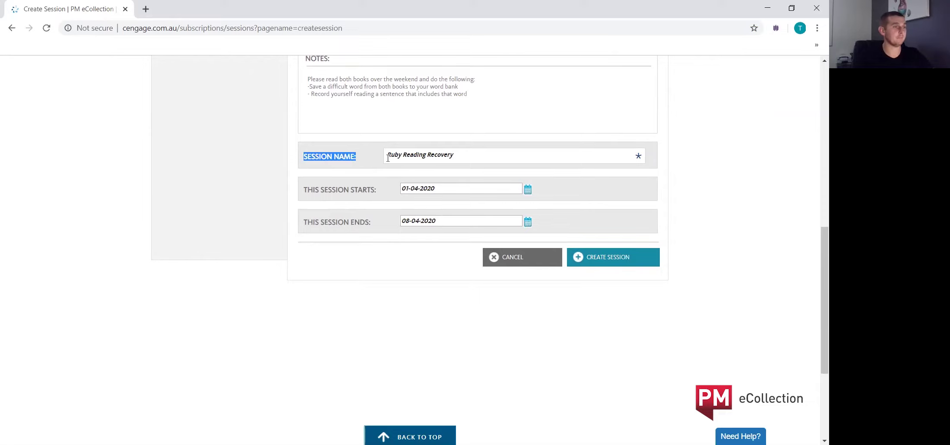
{"action": "left_click_drag", "start_coordinate": [475, 155], "coordinate": [381, 156]}
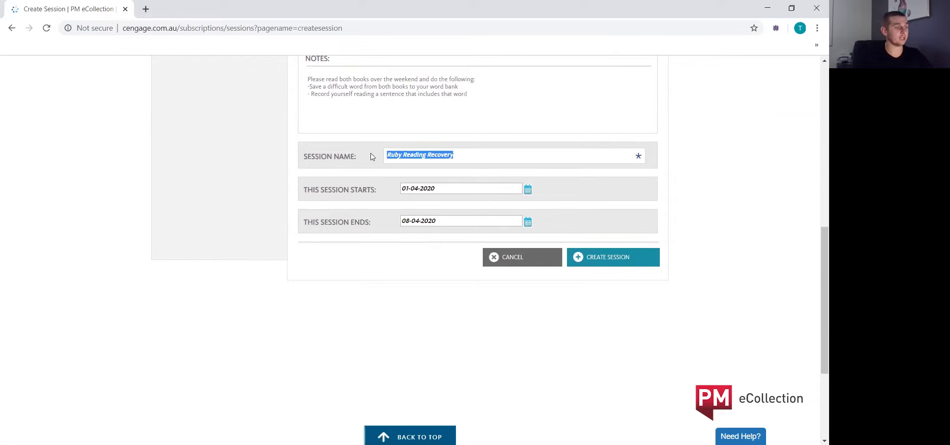
{"action": "type", "text": "Wee"}
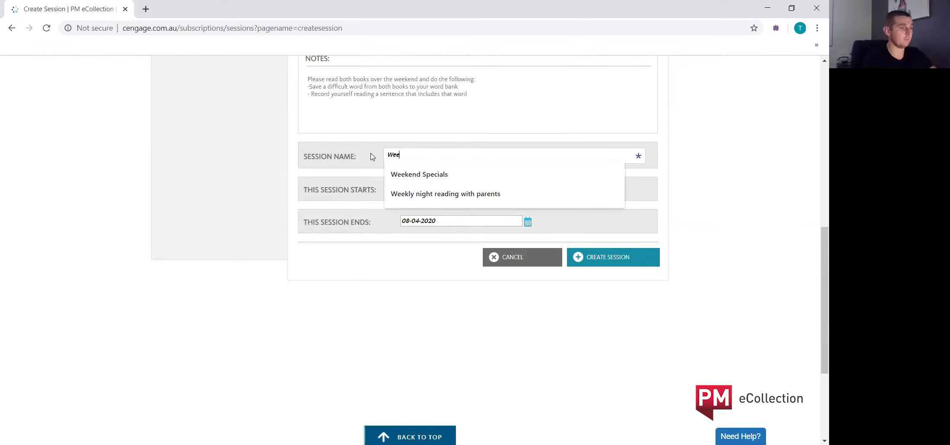
{"action": "type", "text": "kend"}
{"action": "key", "text": "Down"}
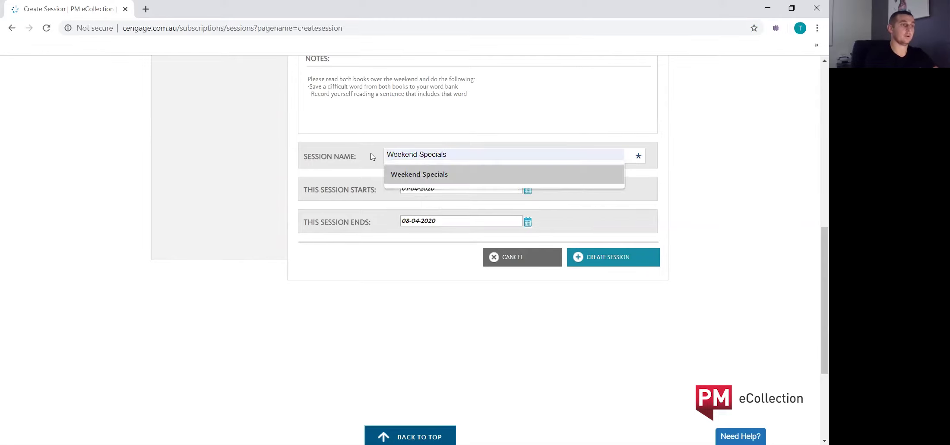
{"action": "left_click", "coordinate": [417, 173]}
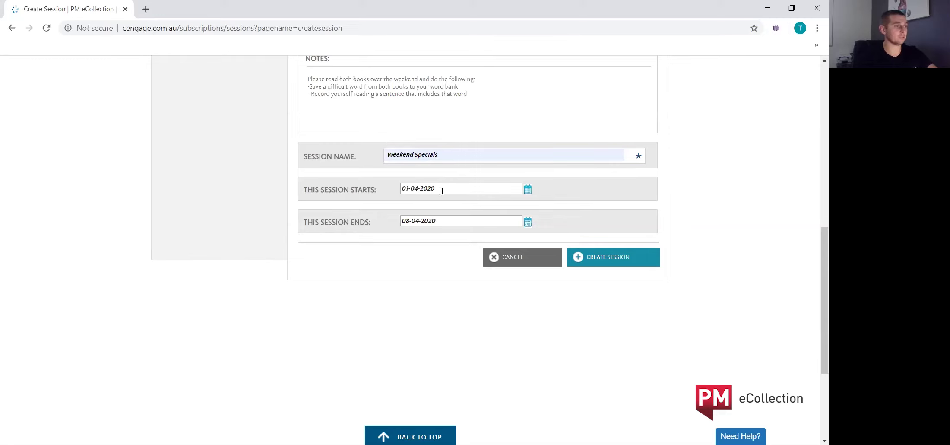
- Set the session to start on 03-04-2020 and end on 06-04-2020
{"action": "scroll", "coordinate": [389, 185], "scroll_direction": "down", "scroll_amount": 1}
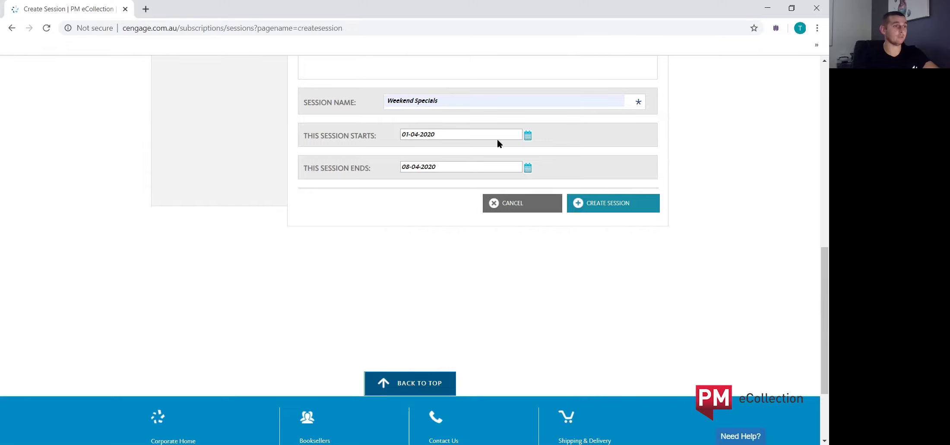
{"action": "left_click", "coordinate": [528, 136]}
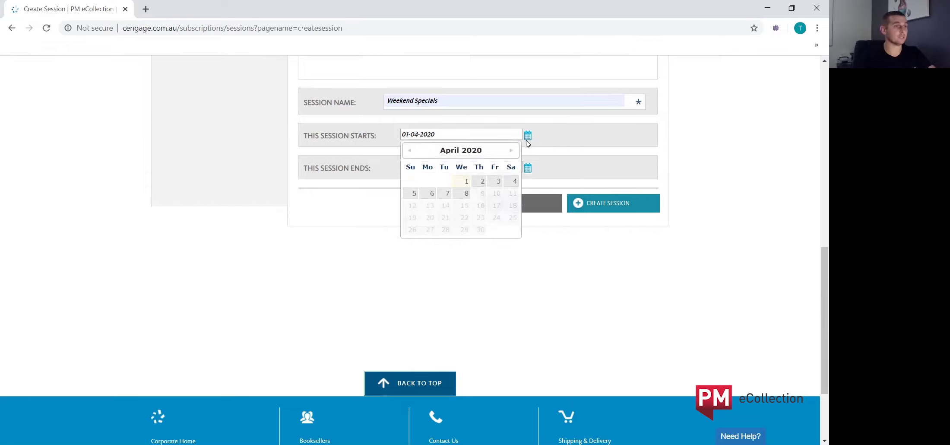
{"action": "left_click", "coordinate": [499, 182]}
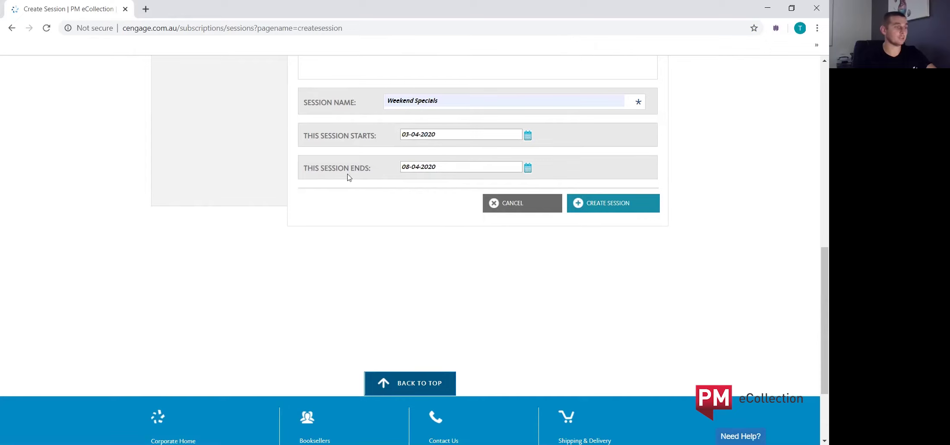
{"action": "left_click", "coordinate": [529, 170]}
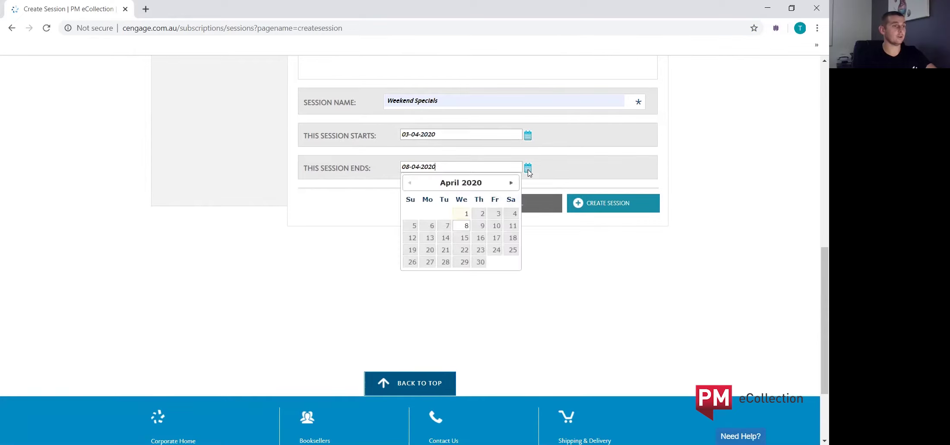
{"action": "left_click", "coordinate": [431, 226]}
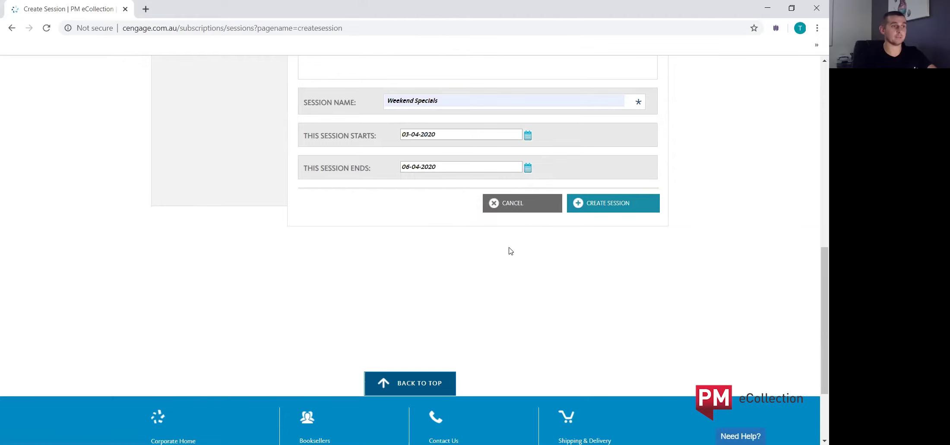
- Set the session's start date to 01-04-2020
{"action": "scroll", "coordinate": [581, 265], "scroll_direction": "up", "scroll_amount": 1}
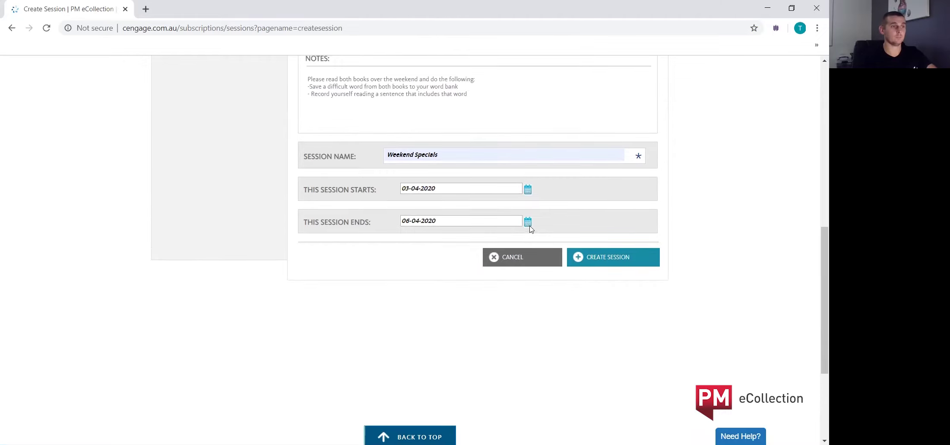
{"action": "left_click", "coordinate": [528, 190]}
{"action": "left_click", "coordinate": [466, 235]}
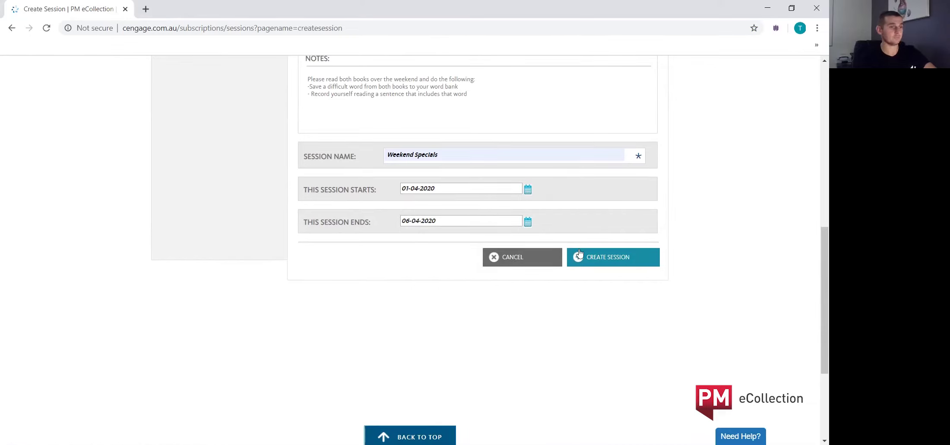
- Check the recipients, attached books, session type, notes and dates, and create the Weekend Specials session
{"action": "scroll", "coordinate": [602, 259], "scroll_direction": "up", "scroll_amount": 5}
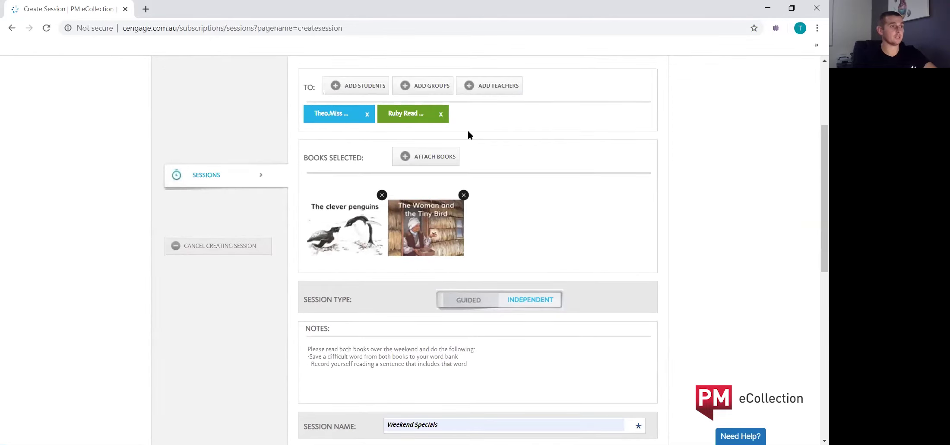
{"action": "scroll", "coordinate": [498, 197], "scroll_direction": "down", "scroll_amount": 1}
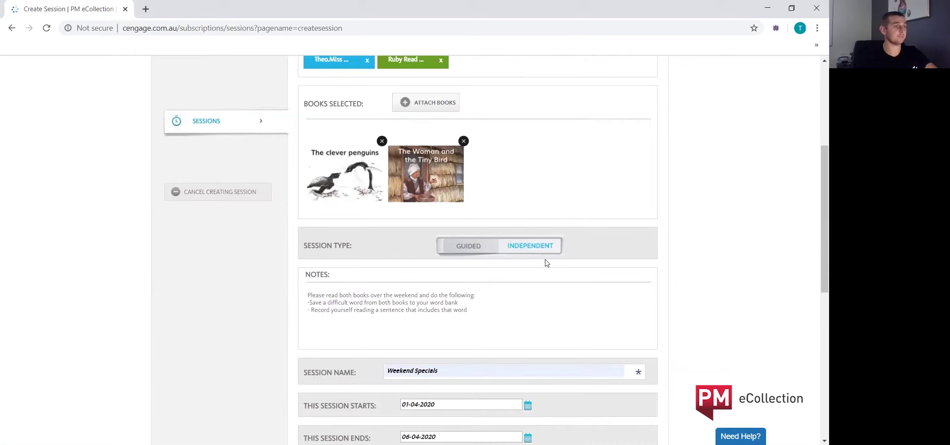
{"action": "scroll", "coordinate": [547, 262], "scroll_direction": "down", "scroll_amount": 1}
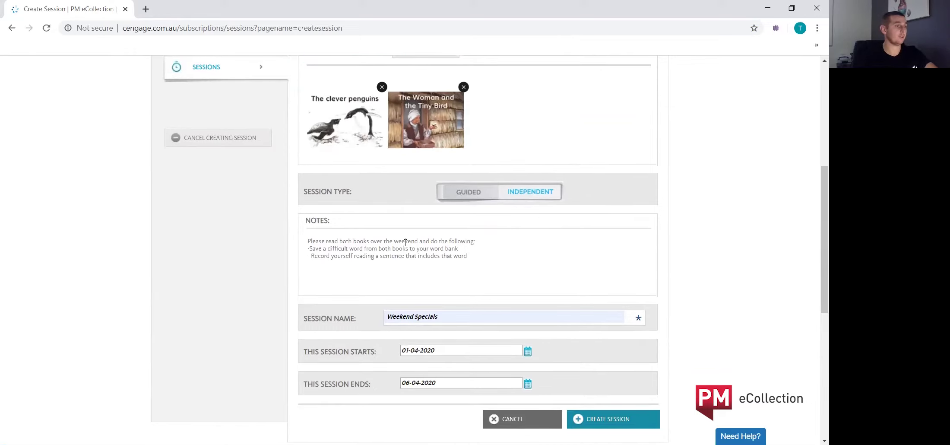
{"action": "scroll", "coordinate": [498, 263], "scroll_direction": "down", "scroll_amount": 2}
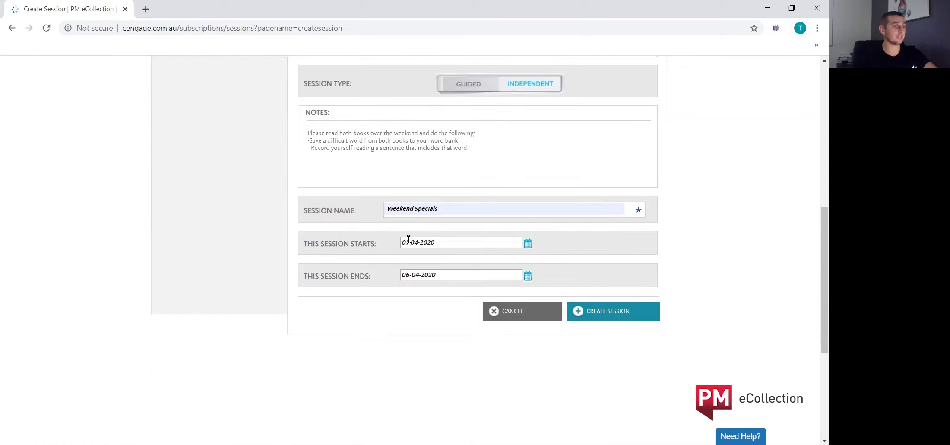
{"action": "left_click", "coordinate": [603, 317]}
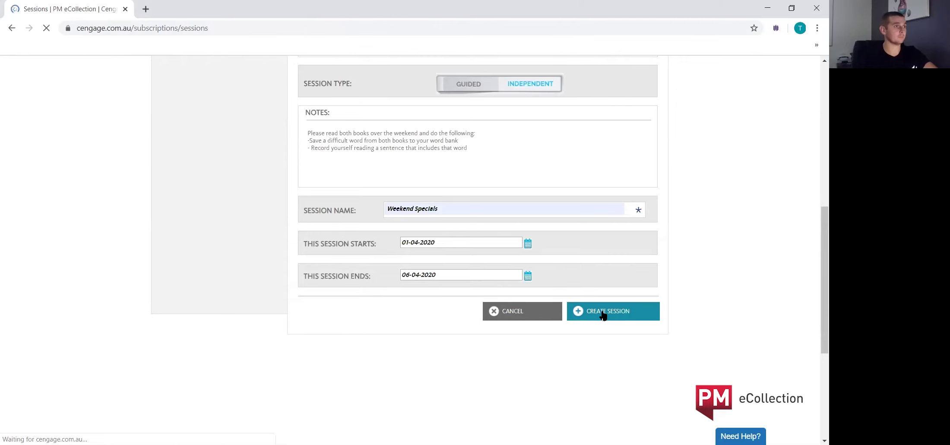
- Find Weekend Specials among the active sessions and open it for editing
{"action": "scroll", "coordinate": [676, 323], "scroll_direction": "down", "scroll_amount": 2}
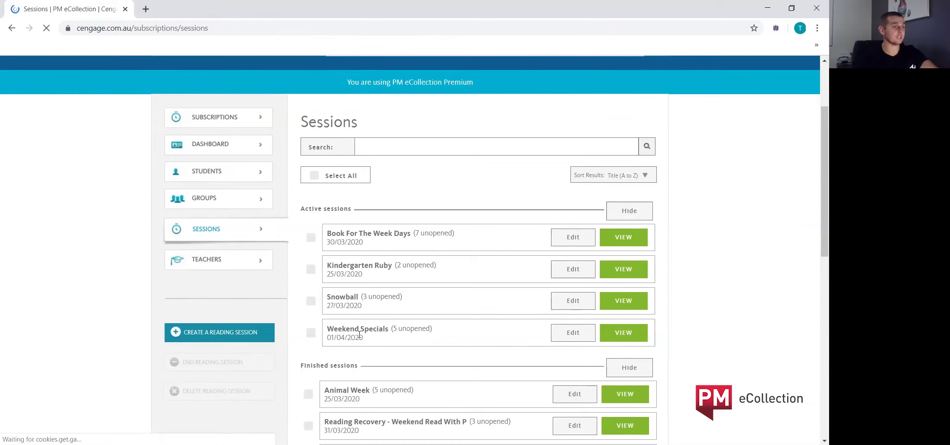
{"action": "scroll", "coordinate": [389, 328], "scroll_direction": "down", "scroll_amount": 1}
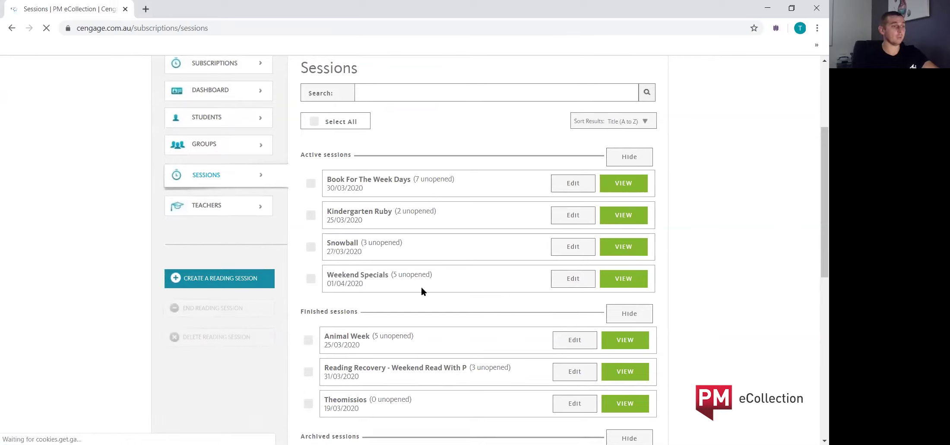
{"action": "left_click", "coordinate": [573, 278]}
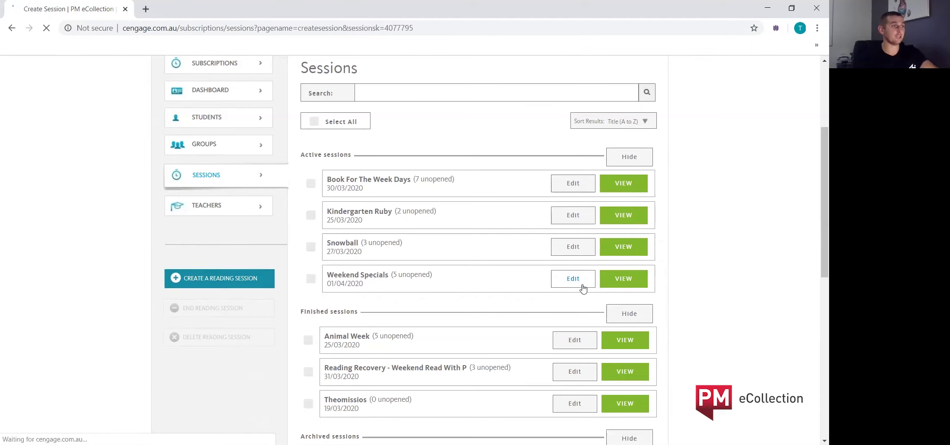
- Review the Weekend Specials session's recipients, books, notes and dates, and save the session
{"action": "scroll", "coordinate": [576, 290], "scroll_direction": "down", "scroll_amount": 3}
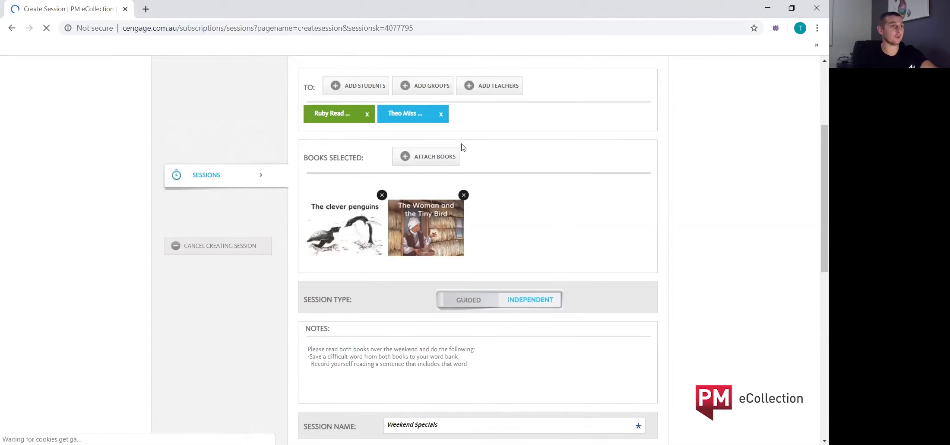
{"action": "scroll", "coordinate": [528, 178], "scroll_direction": "down", "scroll_amount": 1}
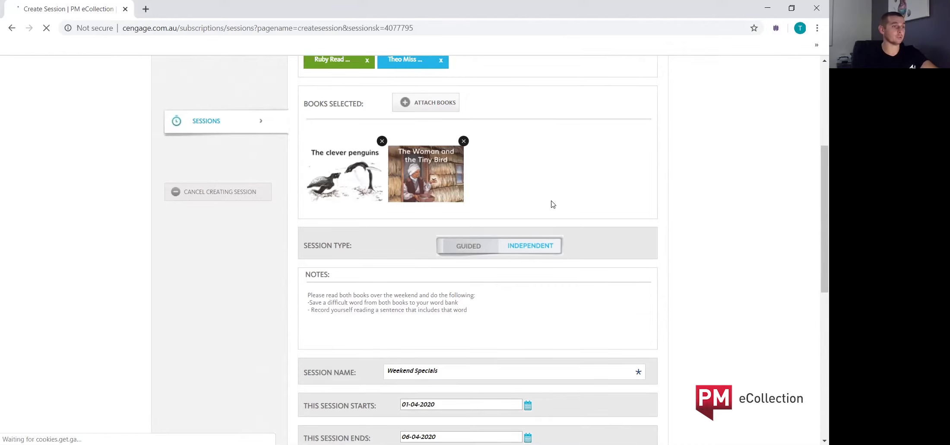
{"action": "scroll", "coordinate": [601, 224], "scroll_direction": "down", "scroll_amount": 2}
{"action": "scroll", "coordinate": [497, 233], "scroll_direction": "down", "scroll_amount": 1}
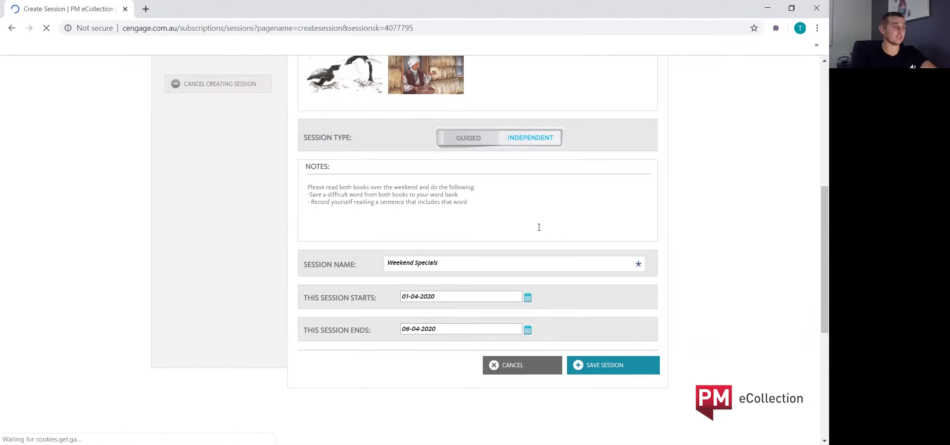
{"action": "scroll", "coordinate": [548, 227], "scroll_direction": "down", "scroll_amount": 1}
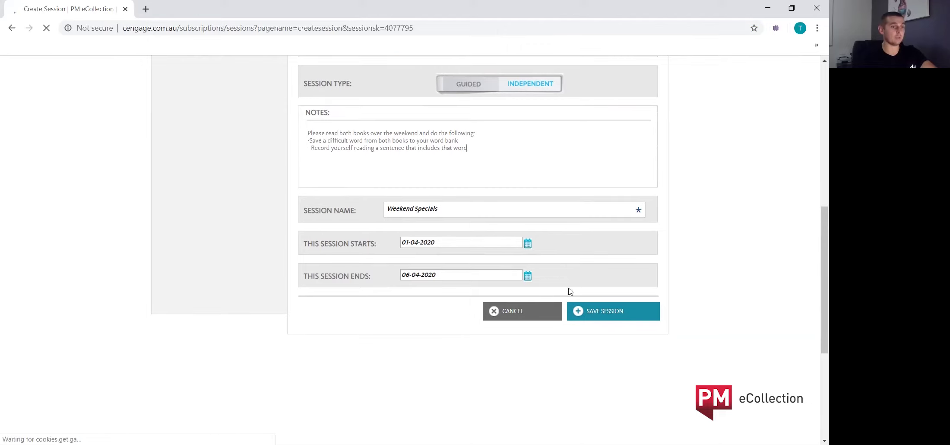
{"action": "left_click", "coordinate": [588, 312]}
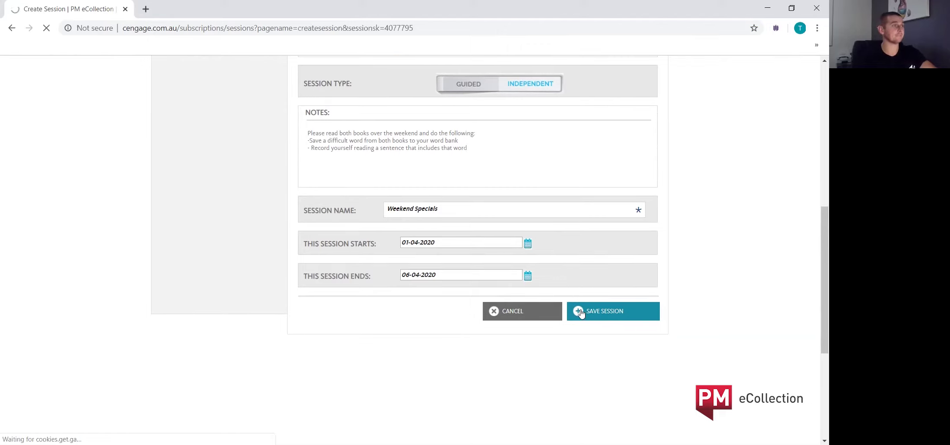
- Examine the Weekend Specials session profile, including its opened and unopened lists, notes, books and reading history
{"action": "scroll", "coordinate": [548, 269], "scroll_direction": "down", "scroll_amount": 3}
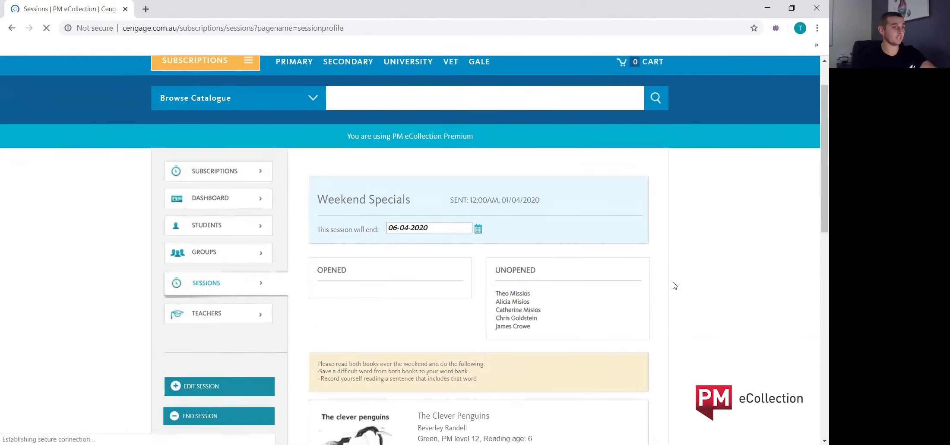
{"action": "scroll", "coordinate": [675, 286], "scroll_direction": "down", "scroll_amount": 1}
{"action": "scroll", "coordinate": [675, 285], "scroll_direction": "down", "scroll_amount": 1}
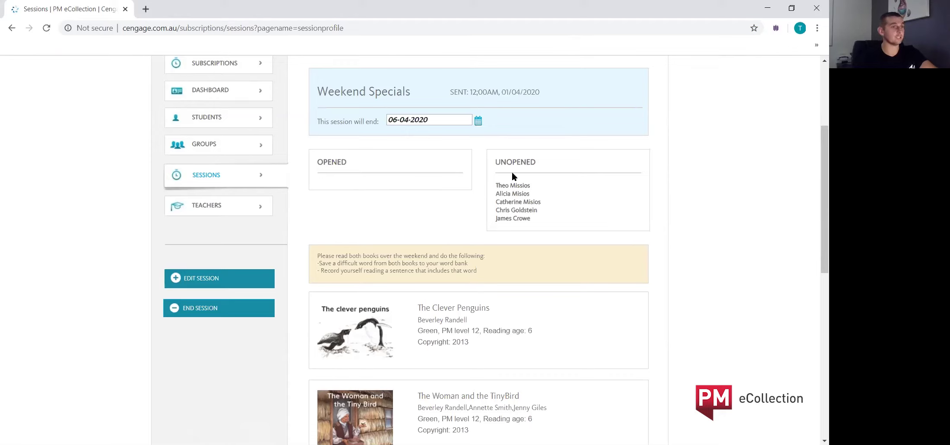
{"action": "scroll", "coordinate": [542, 249], "scroll_direction": "down", "scroll_amount": 3}
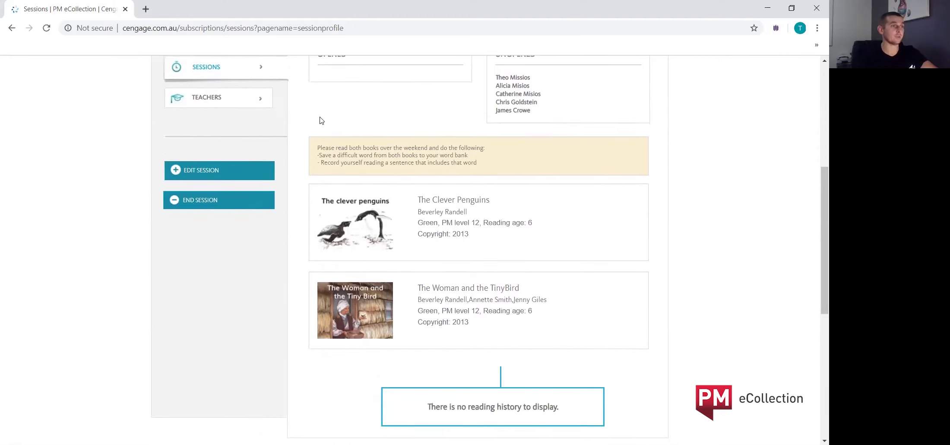
{"action": "scroll", "coordinate": [555, 215], "scroll_direction": "down", "scroll_amount": 2}
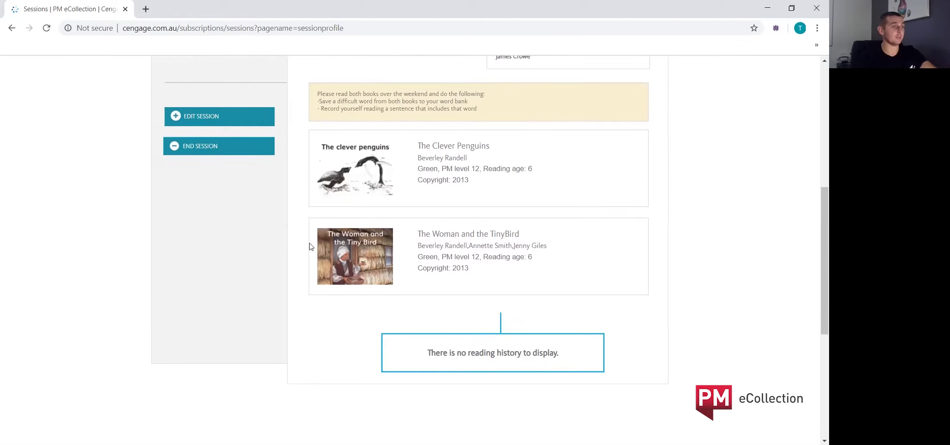
{"action": "scroll", "coordinate": [400, 282], "scroll_direction": "down", "scroll_amount": 3}
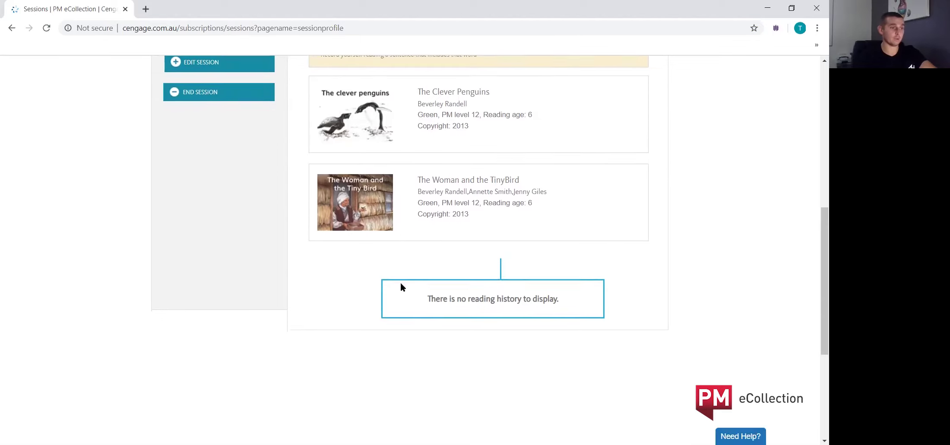
{"action": "scroll", "coordinate": [561, 308], "scroll_direction": "down", "scroll_amount": 3}
{"action": "left_click_drag", "start_coordinate": [443, 191], "coordinate": [569, 196]}
{"action": "left_click", "coordinate": [576, 210]}
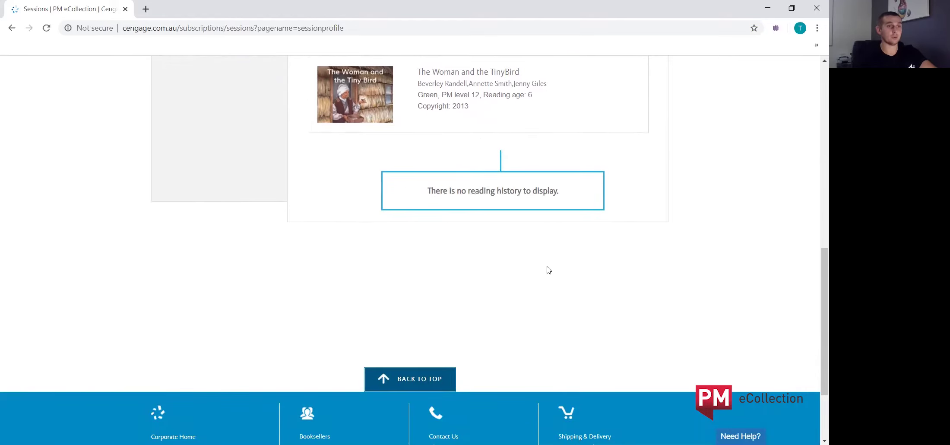
{"action": "scroll", "coordinate": [518, 275], "scroll_direction": "up", "scroll_amount": 4}
{"action": "scroll", "coordinate": [522, 275], "scroll_direction": "up", "scroll_amount": 5}
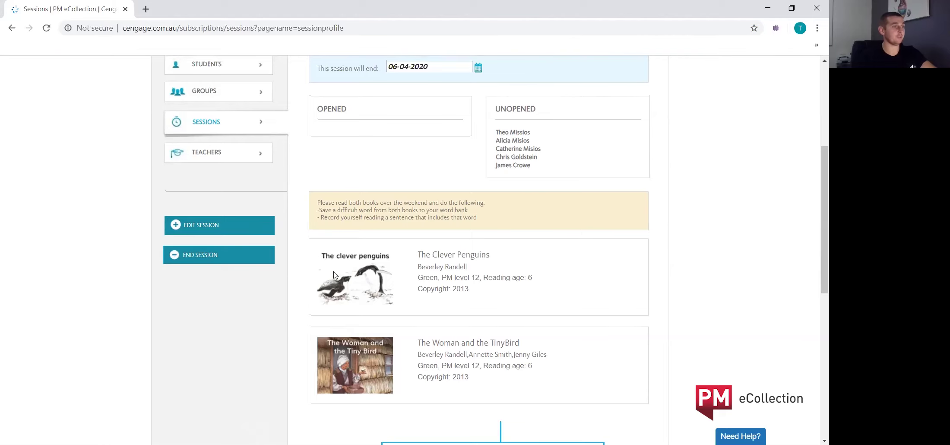
{"action": "scroll", "coordinate": [350, 291], "scroll_direction": "up", "scroll_amount": 3}
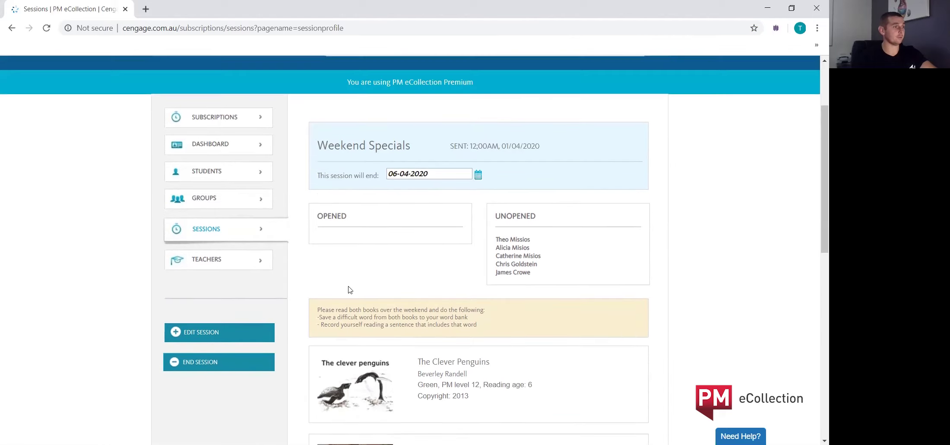
- Return to the sessions list and view the active Kindergarten Ruby session
{"action": "left_click", "coordinate": [213, 233]}
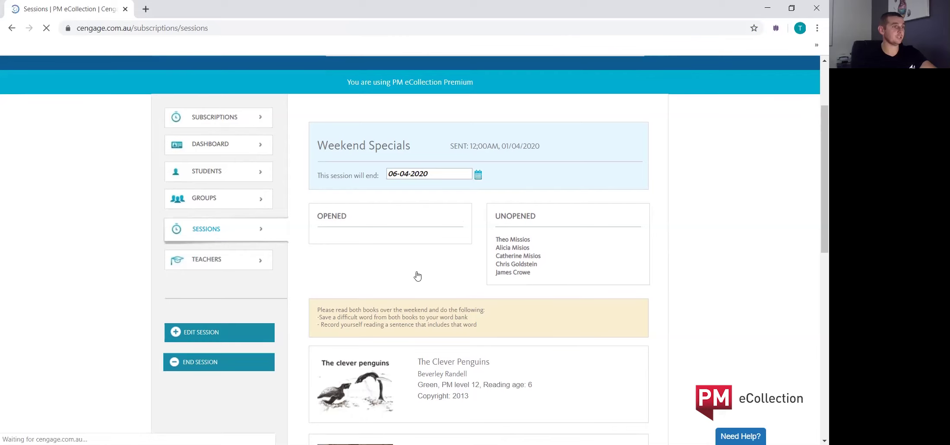
{"action": "scroll", "coordinate": [483, 294], "scroll_direction": "down", "scroll_amount": 3}
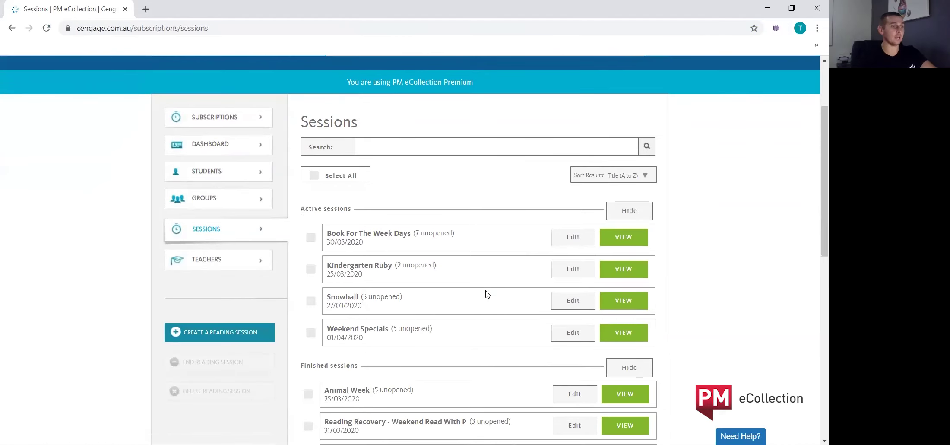
{"action": "scroll", "coordinate": [550, 335], "scroll_direction": "down", "scroll_amount": 1}
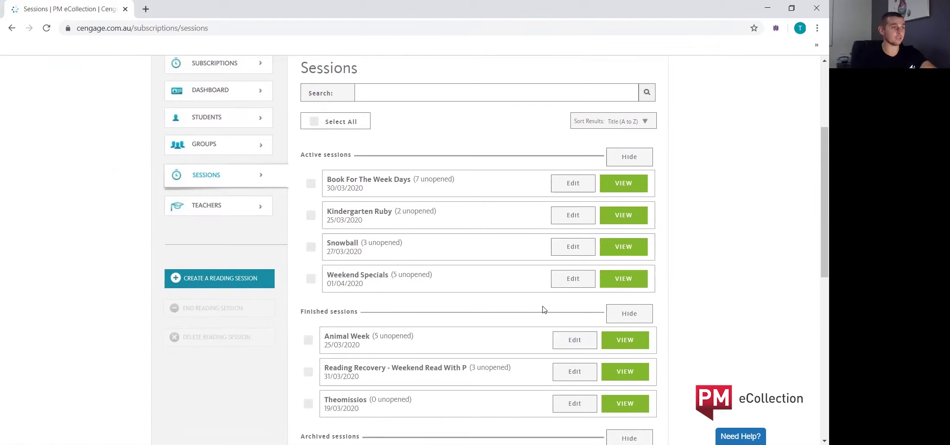
{"action": "left_click", "coordinate": [622, 221]}
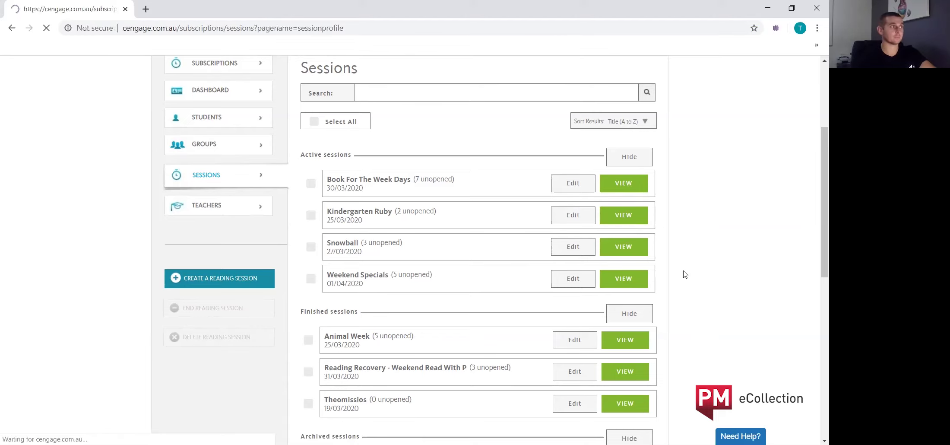
- Examine the Kindergarten Ruby session's opened and unopened students, notes, assigned books and today's reading activity
{"action": "scroll", "coordinate": [690, 274], "scroll_direction": "down", "scroll_amount": 4}
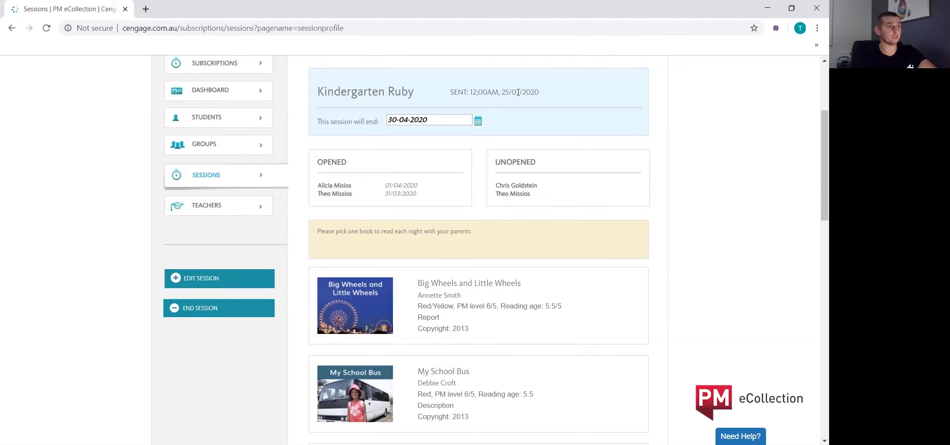
{"action": "scroll", "coordinate": [453, 208], "scroll_direction": "down", "scroll_amount": 1}
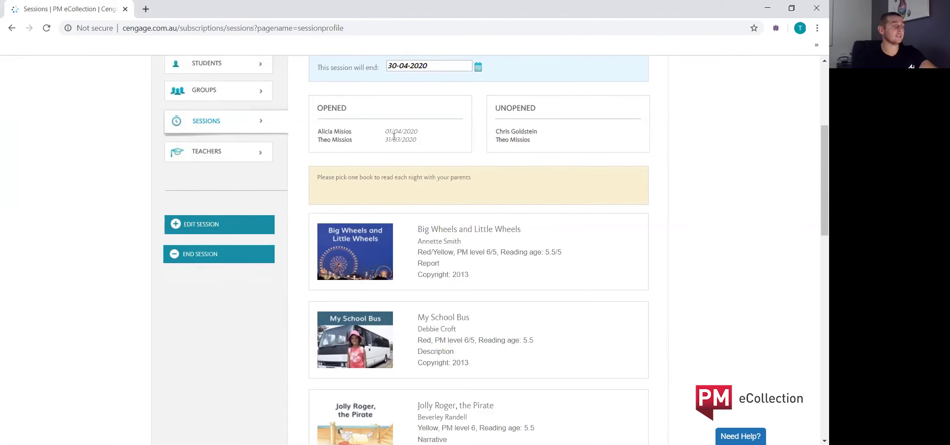
{"action": "scroll", "coordinate": [452, 207], "scroll_direction": "down", "scroll_amount": 1}
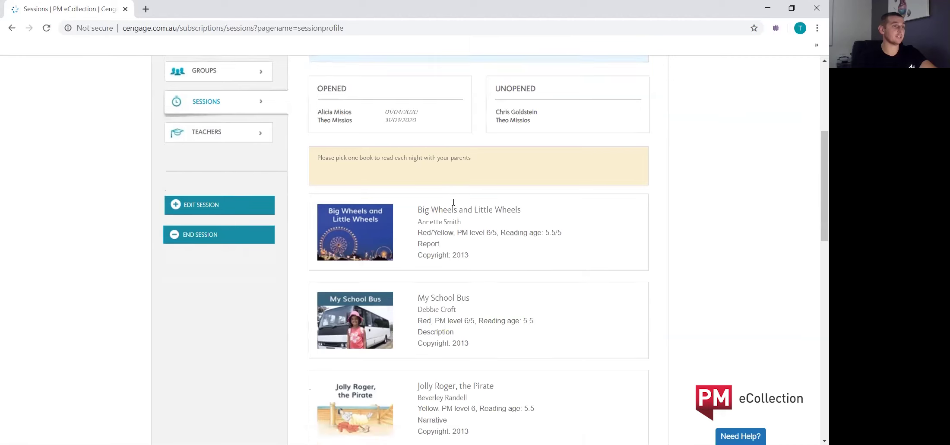
{"action": "left_click_drag", "start_coordinate": [319, 126], "coordinate": [437, 125]}
{"action": "left_click", "coordinate": [355, 131]}
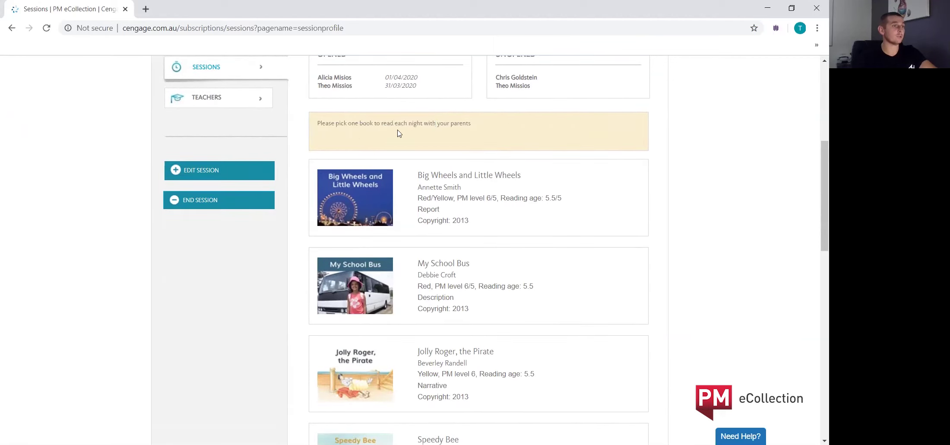
{"action": "scroll", "coordinate": [459, 160], "scroll_direction": "down", "scroll_amount": 1}
{"action": "scroll", "coordinate": [459, 162], "scroll_direction": "down", "scroll_amount": 1}
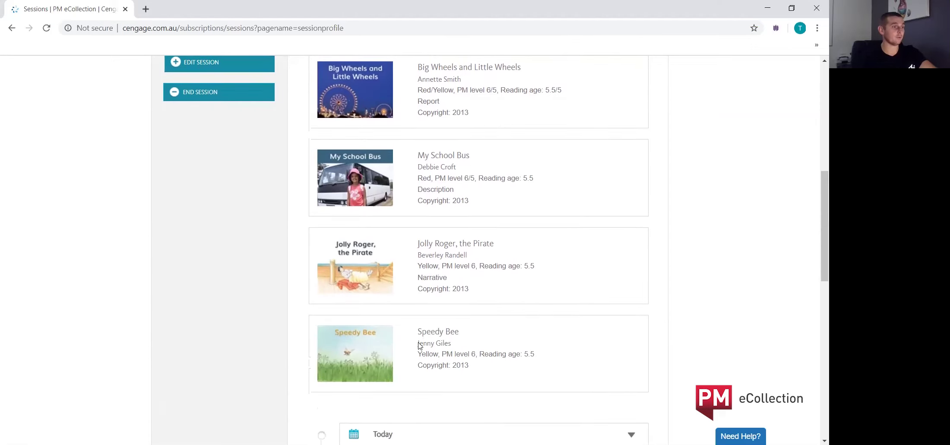
{"action": "scroll", "coordinate": [475, 341], "scroll_direction": "down", "scroll_amount": 1}
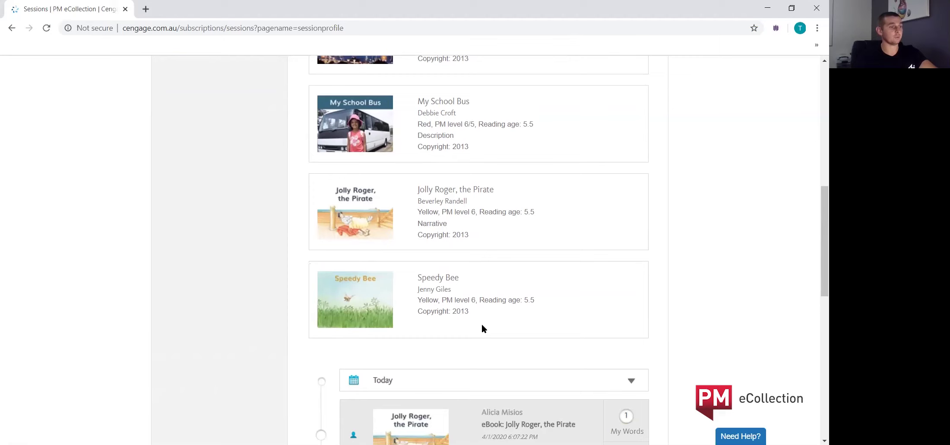
{"action": "scroll", "coordinate": [483, 324], "scroll_direction": "down", "scroll_amount": 1}
{"action": "scroll", "coordinate": [670, 287], "scroll_direction": "down", "scroll_amount": 2}
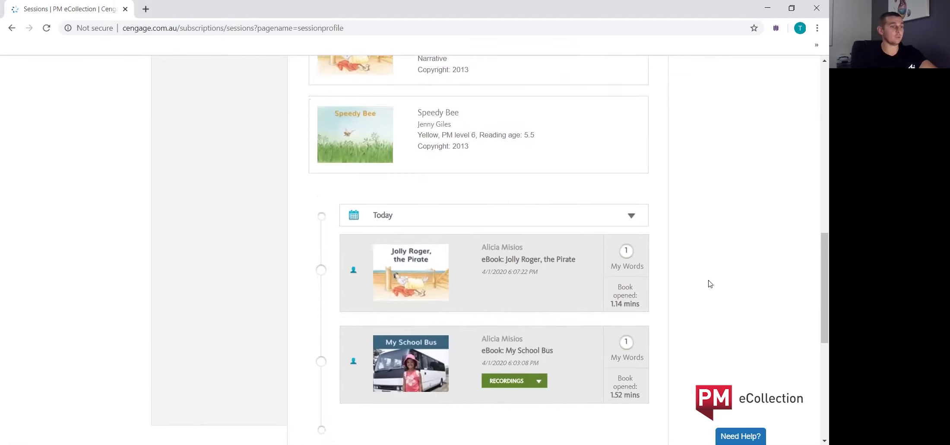
{"action": "scroll", "coordinate": [710, 284], "scroll_direction": "down", "scroll_amount": 1}
{"action": "scroll", "coordinate": [709, 284], "scroll_direction": "down", "scroll_amount": 1}
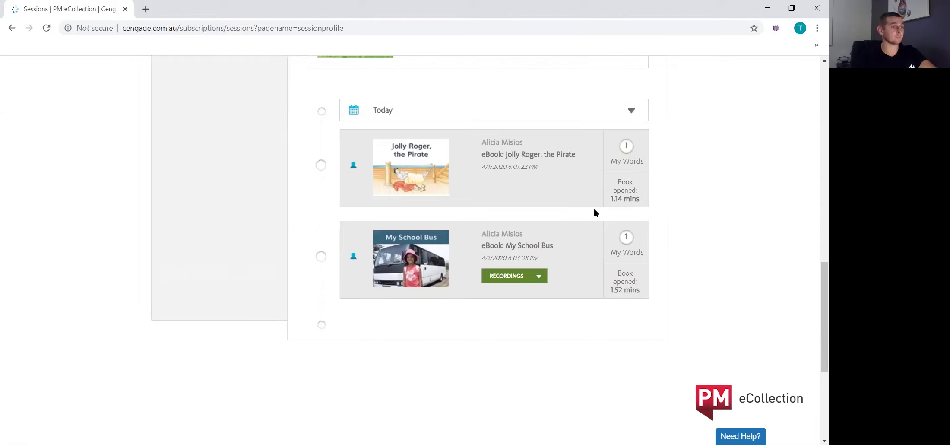
- Show the student's recordings for the My School Bus eBook and play the Content Page 5 recording
{"action": "scroll", "coordinate": [594, 212], "scroll_direction": "down", "scroll_amount": 1}
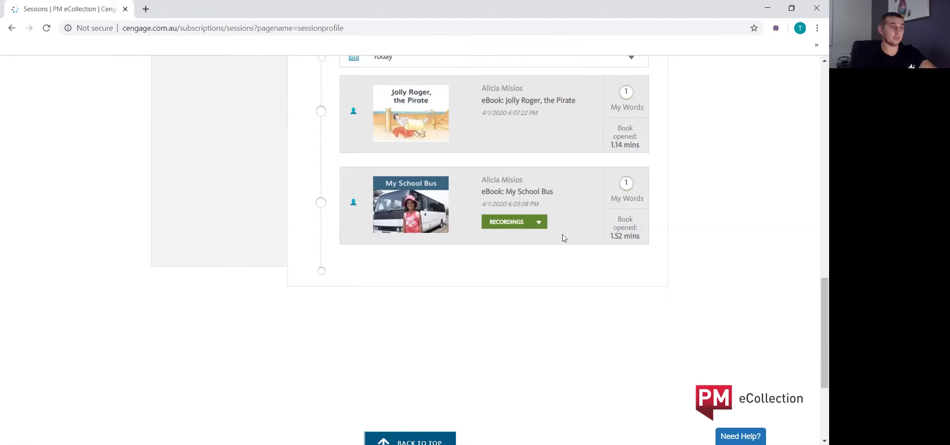
{"action": "left_click", "coordinate": [539, 224]}
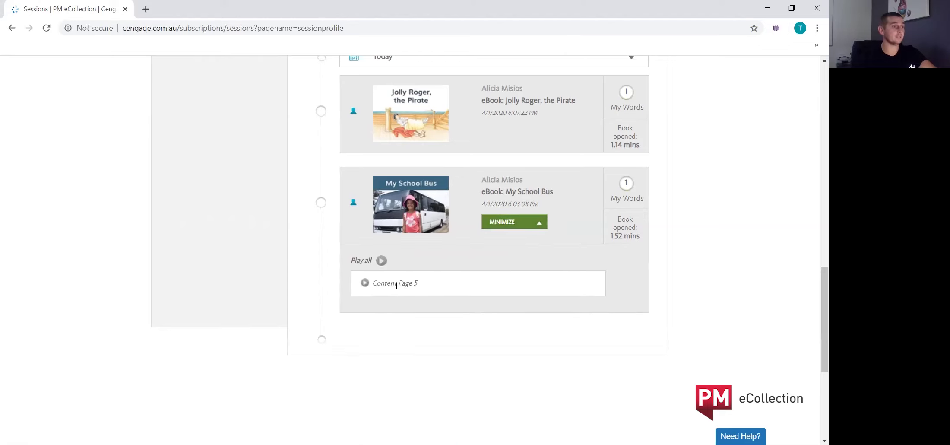
{"action": "double_click", "coordinate": [374, 284]}
{"action": "left_click", "coordinate": [375, 284]}
{"action": "left_click", "coordinate": [365, 283]}
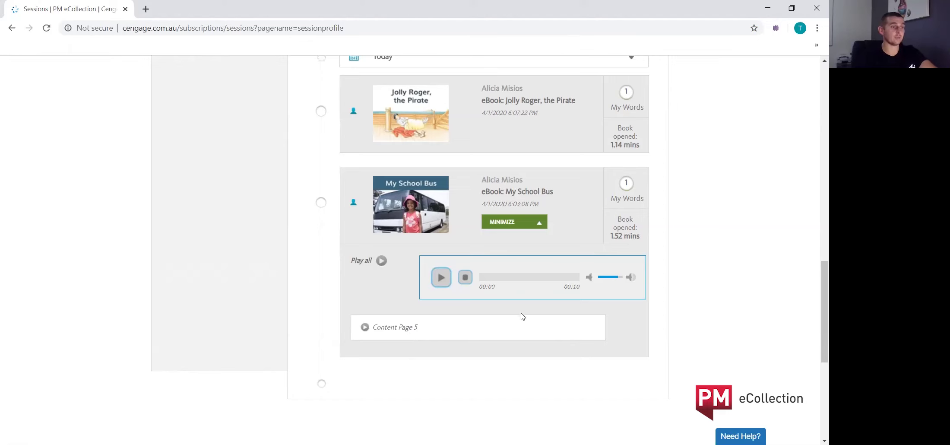
- Go back from the Kindergarten Ruby profile to the sessions list and review the active, finished and archived sessions
{"action": "scroll", "coordinate": [522, 343], "scroll_direction": "up", "scroll_amount": 3}
{"action": "scroll", "coordinate": [522, 345], "scroll_direction": "up", "scroll_amount": 6}
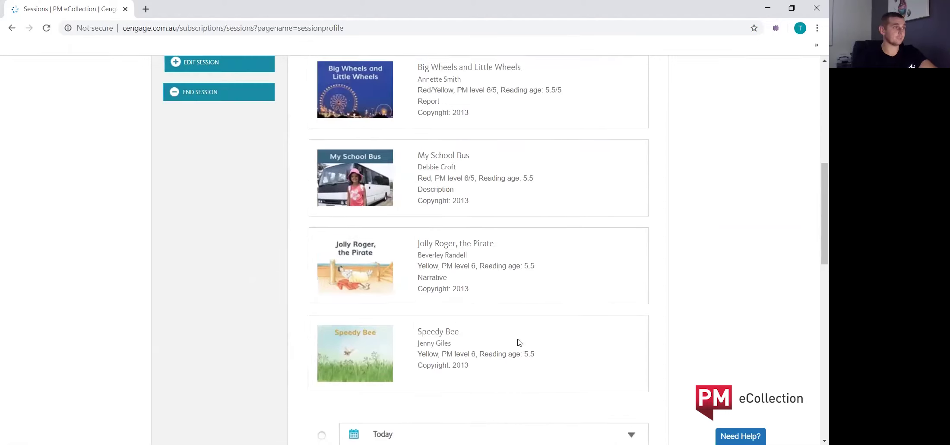
{"action": "scroll", "coordinate": [359, 214], "scroll_direction": "up", "scroll_amount": 2}
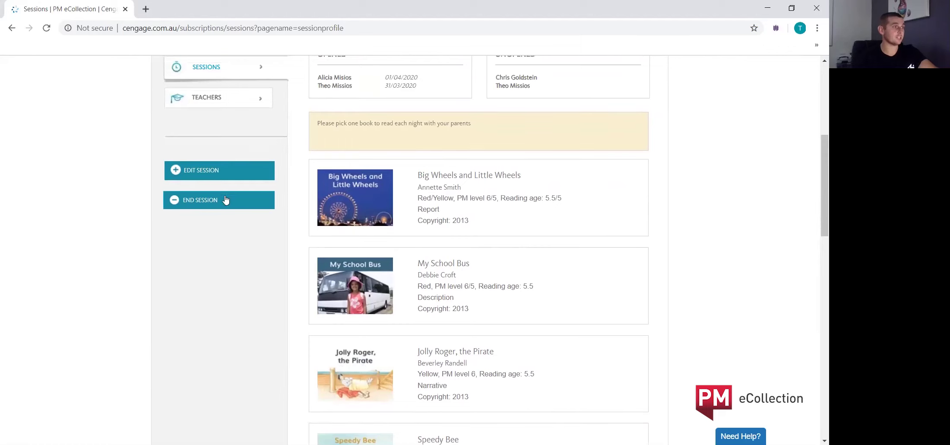
{"action": "scroll", "coordinate": [363, 298], "scroll_direction": "up", "scroll_amount": 3}
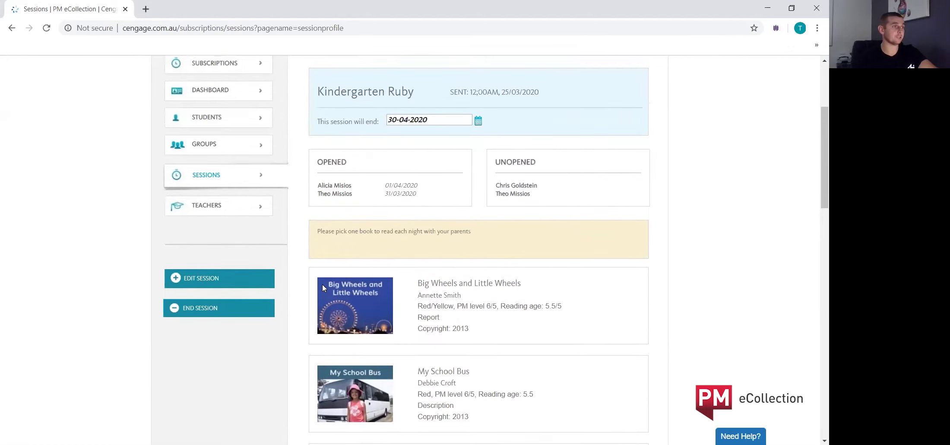
{"action": "left_click", "coordinate": [208, 177]}
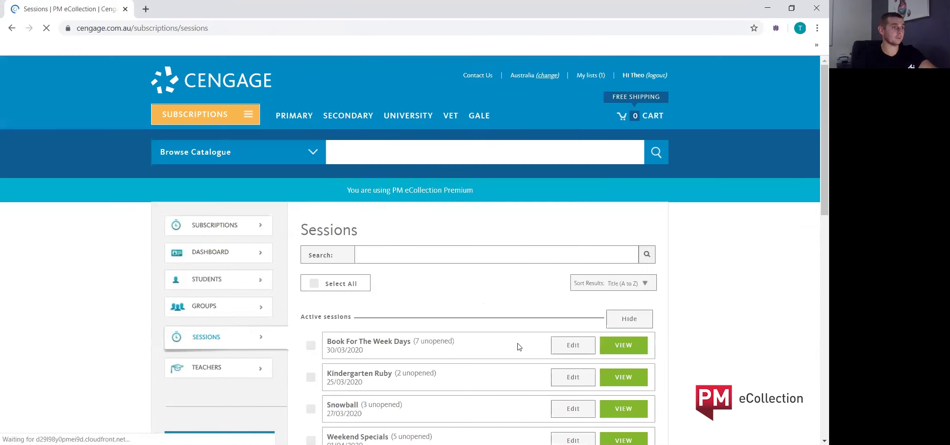
{"action": "scroll", "coordinate": [494, 303], "scroll_direction": "down", "scroll_amount": 3}
{"action": "scroll", "coordinate": [494, 301], "scroll_direction": "down", "scroll_amount": 1}
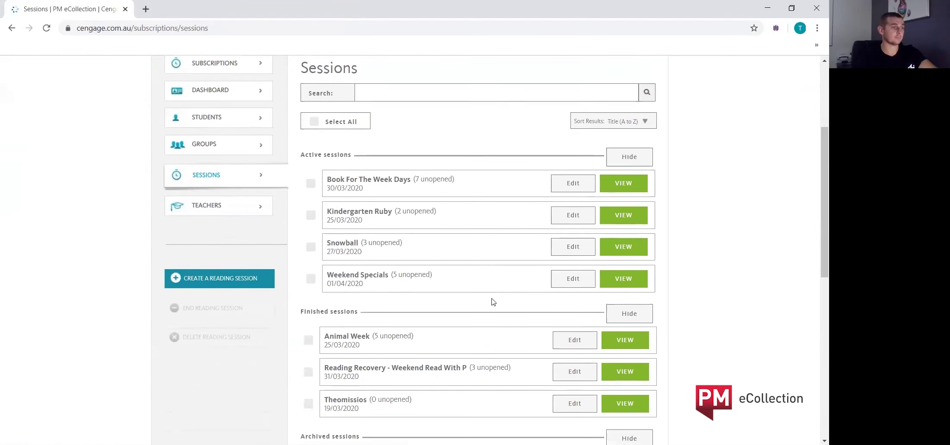
{"action": "scroll", "coordinate": [491, 299], "scroll_direction": "down", "scroll_amount": 1}
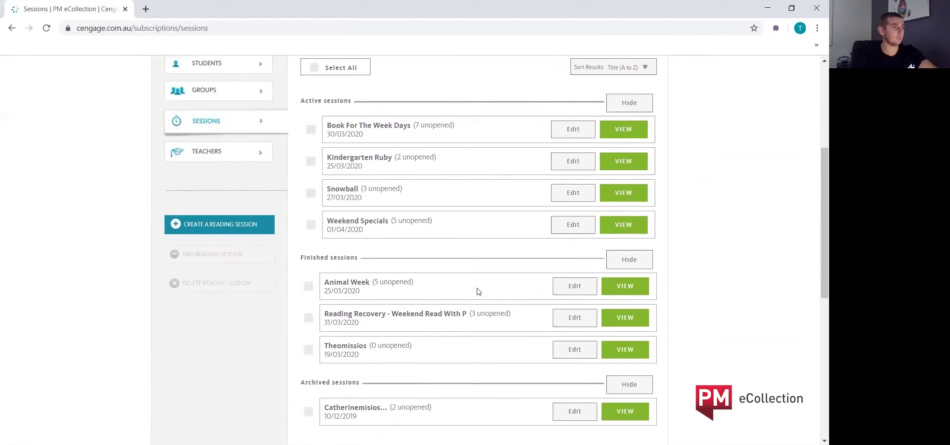